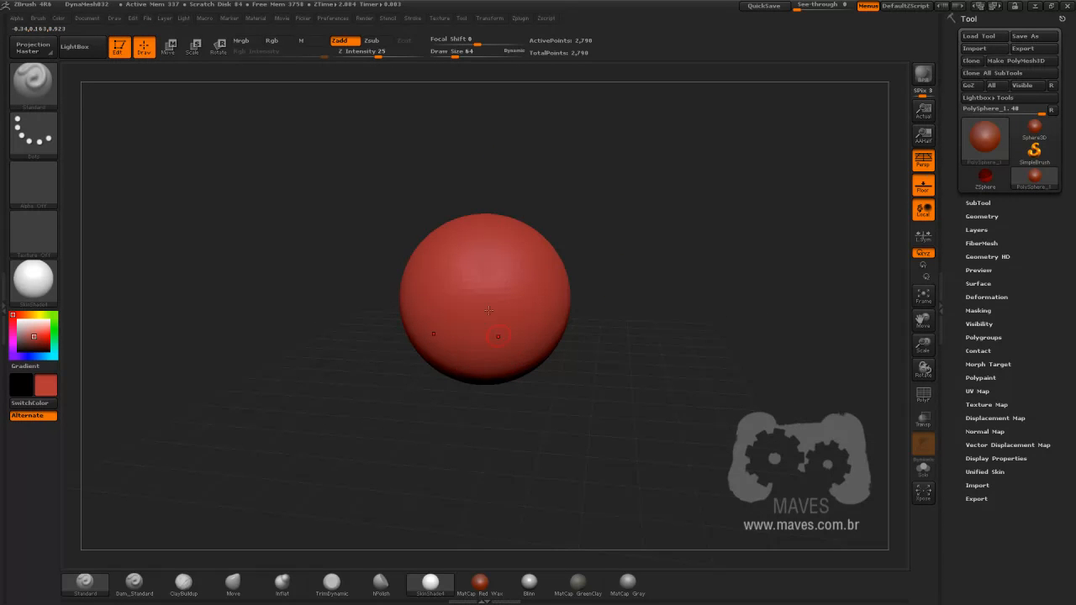
- Align the perspective camera to the sphere with Align To Object
{"action": "left_click", "coordinate": [365, 18]}
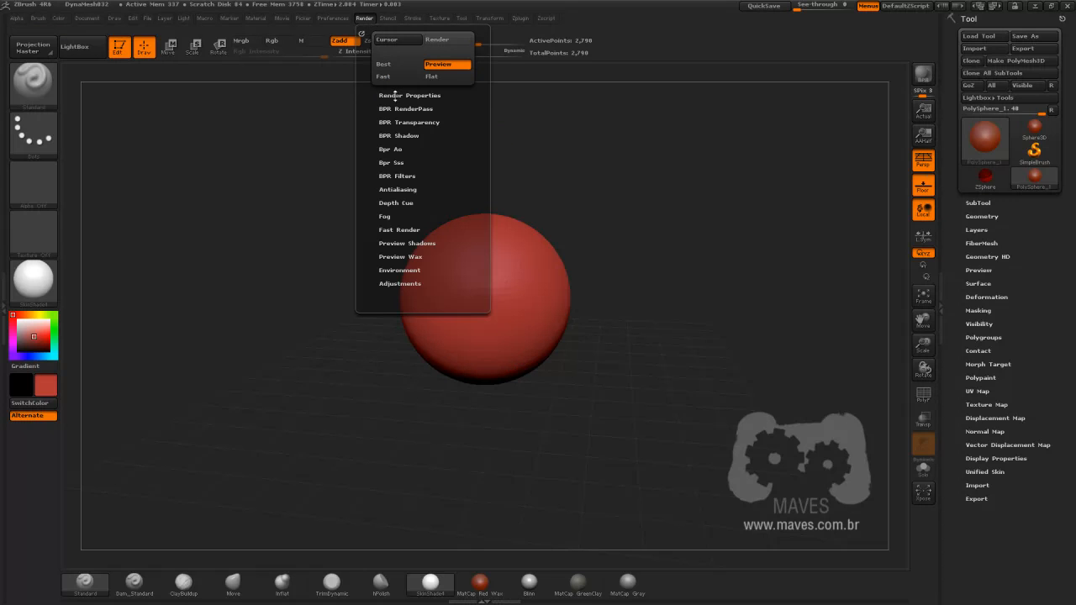
{"action": "left_click", "coordinate": [425, 98]}
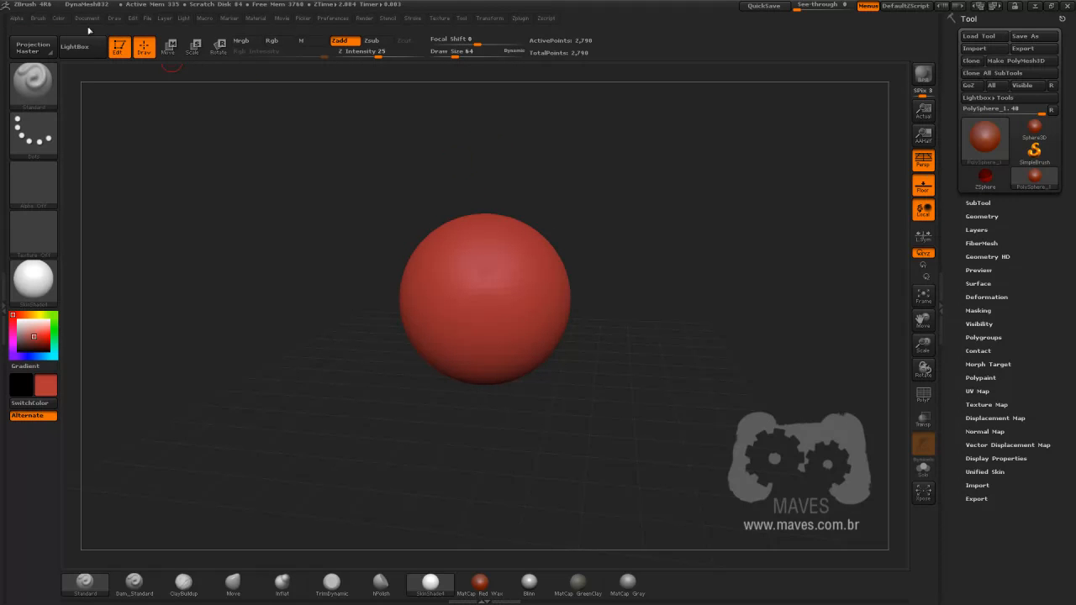
{"action": "left_click", "coordinate": [114, 19]}
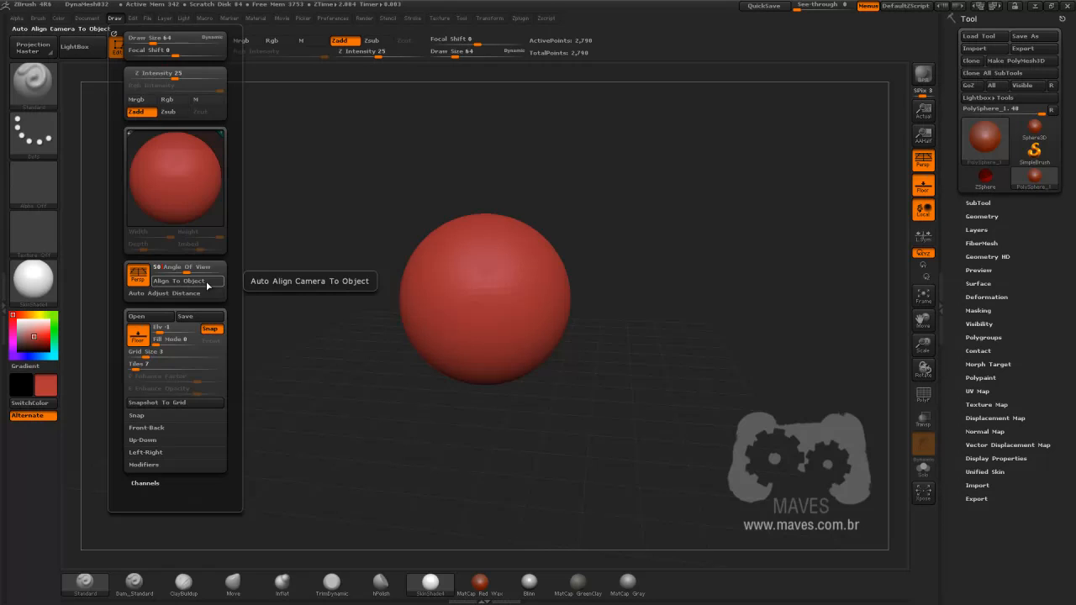
{"action": "left_click", "coordinate": [206, 283]}
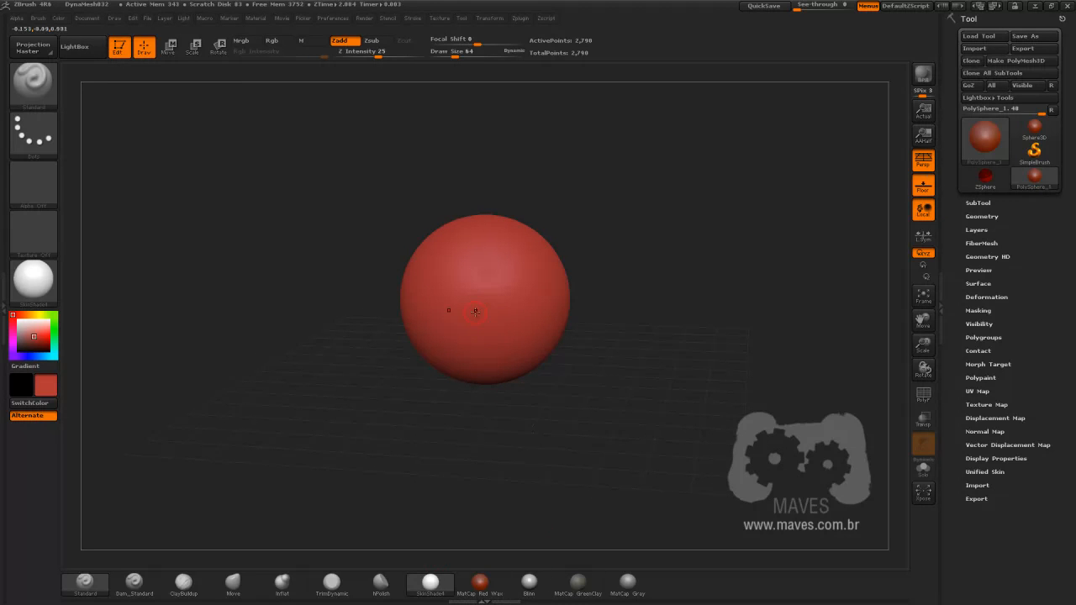
- Try the MatCap Red Wax, Blinn, MatCap GreenClay and MatCap Gray materials on the sphere, returning to SkinShade4
{"action": "left_click", "coordinate": [479, 582]}
{"action": "left_click", "coordinate": [528, 582]}
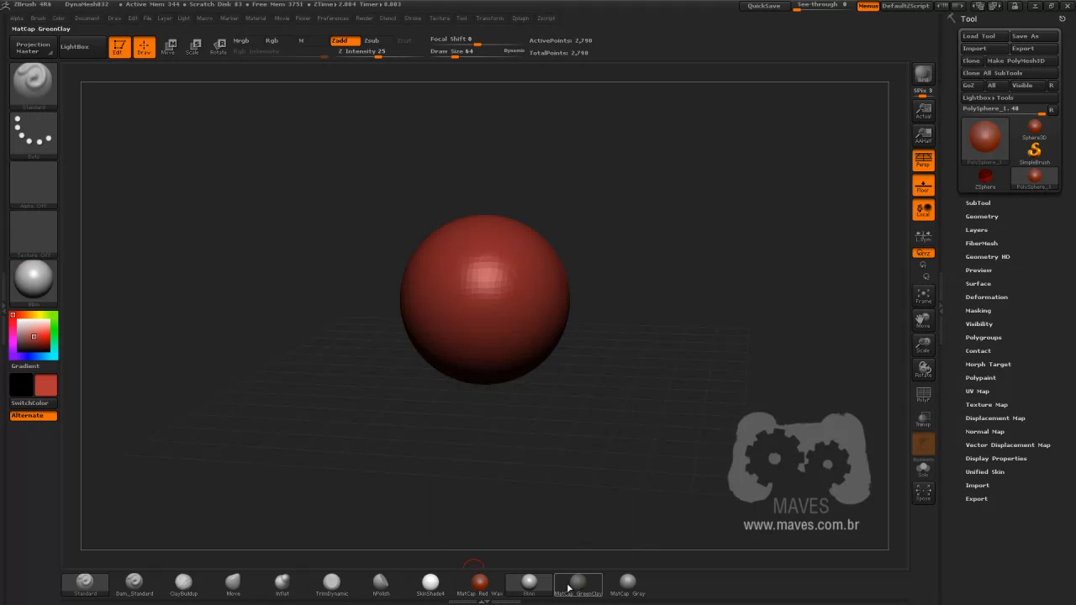
{"action": "left_click", "coordinate": [564, 584]}
{"action": "left_click", "coordinate": [481, 584]}
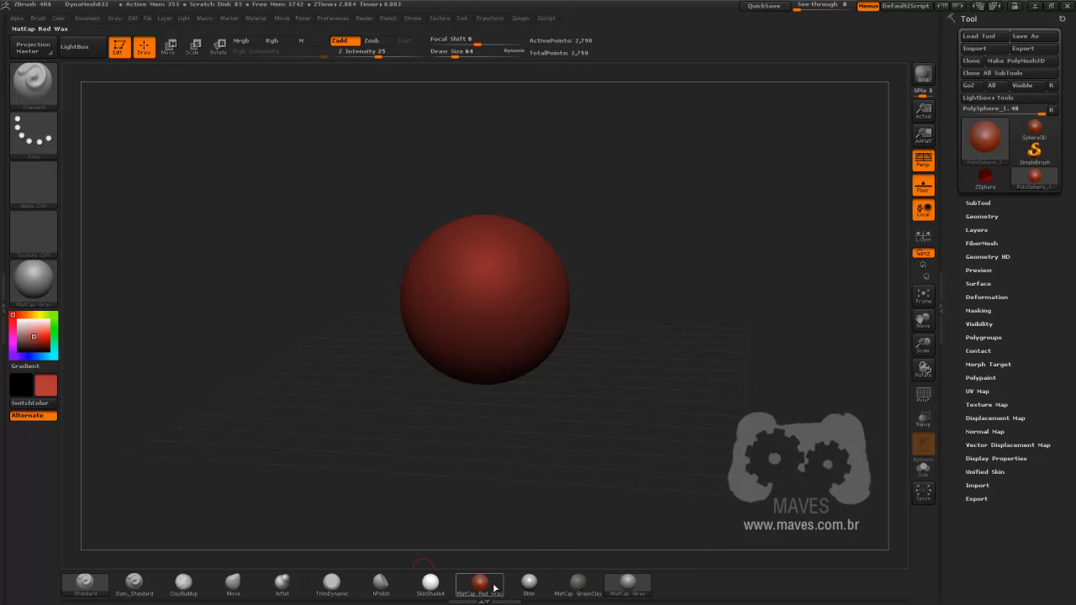
{"action": "left_click", "coordinate": [430, 583]}
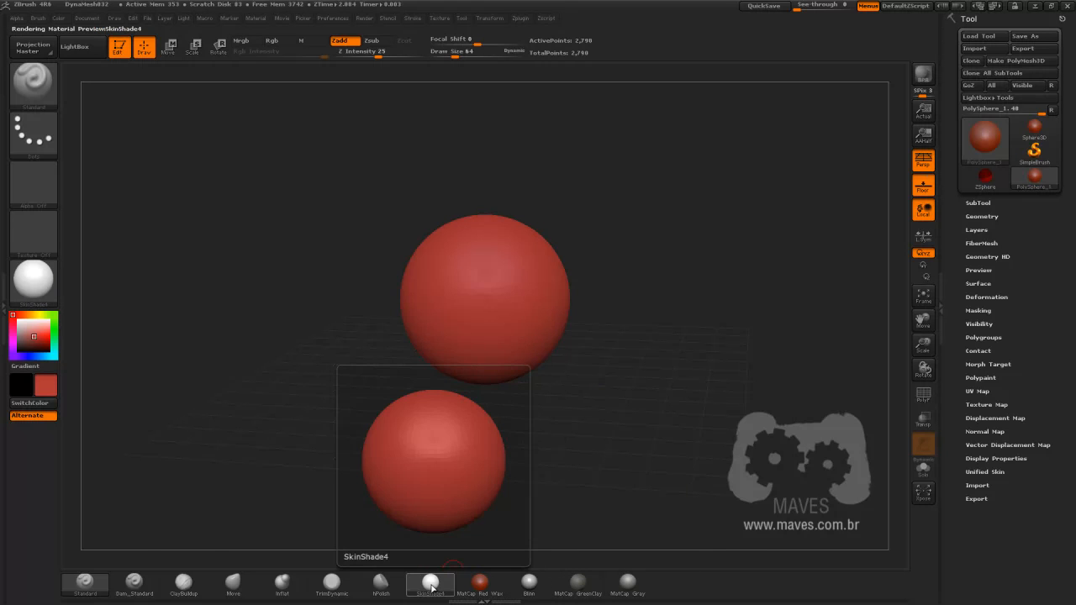
- Try the BasicMaterial, MatCap White Cavity and SketchShaded3 materials on the sphere
{"action": "left_click", "coordinate": [430, 582]}
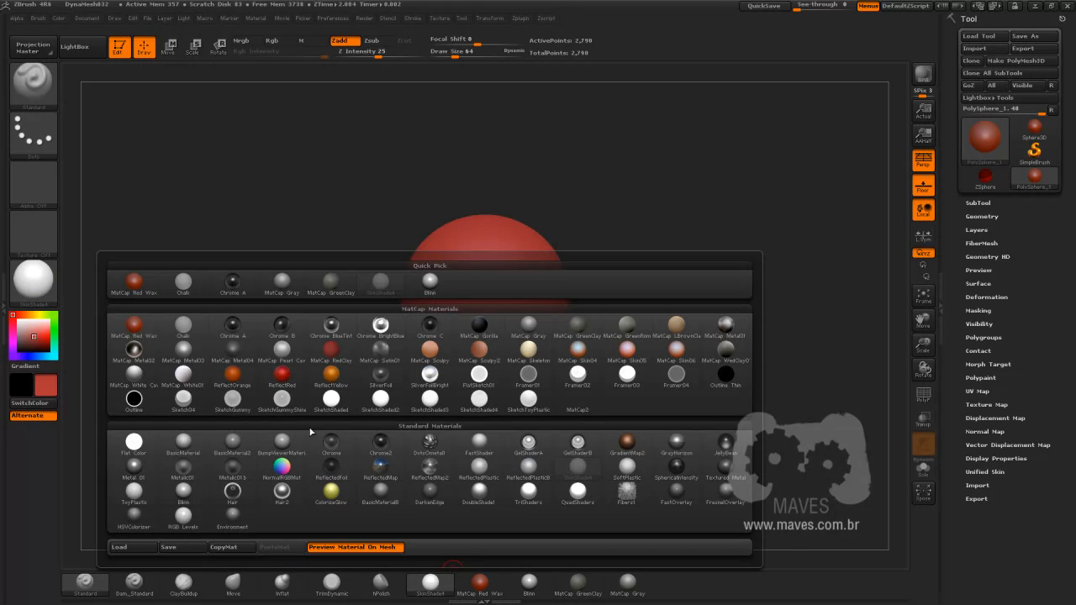
{"action": "left_click", "coordinate": [184, 448]}
{"action": "key", "text": "m"}
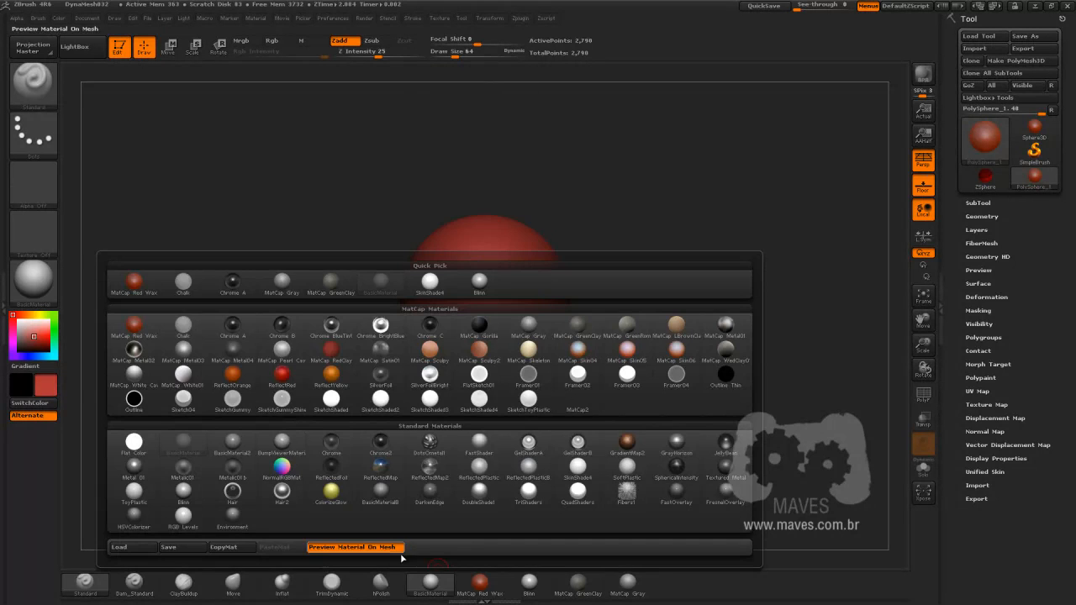
{"action": "left_click", "coordinate": [134, 377]}
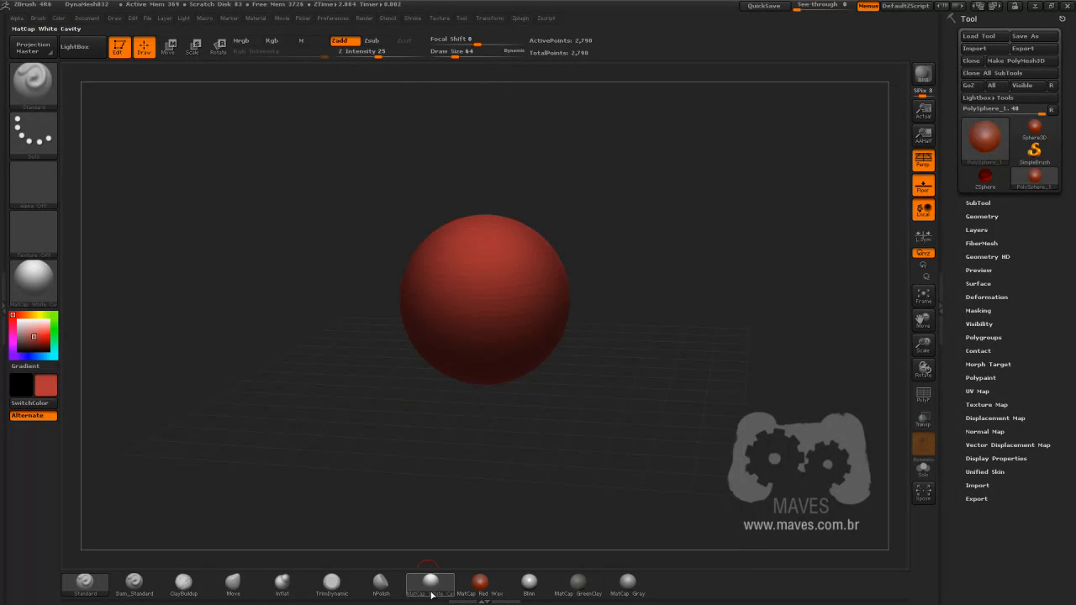
{"action": "key", "text": "m"}
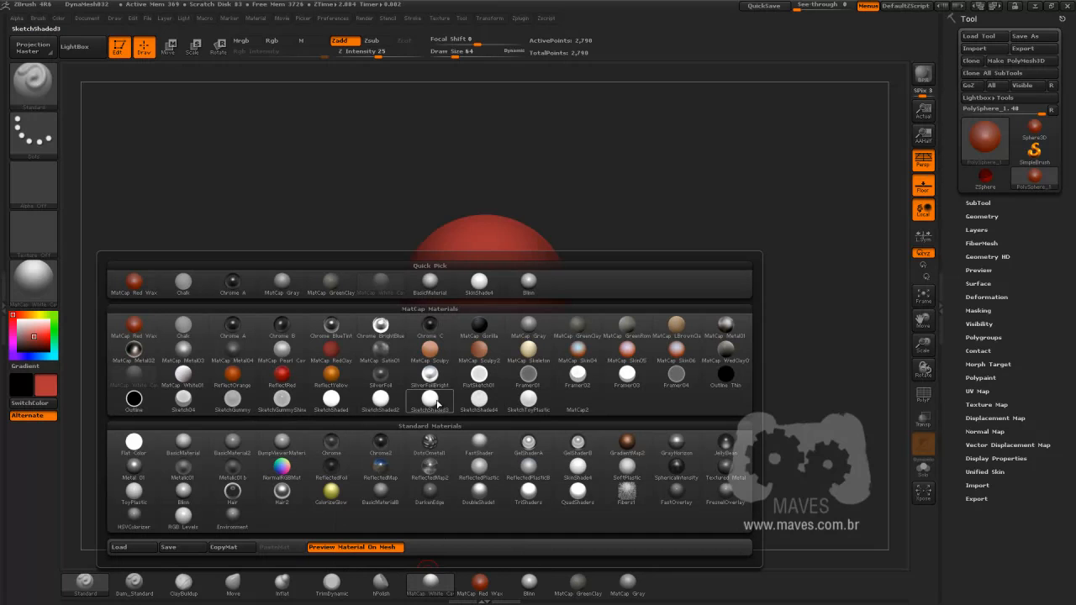
{"action": "mouse_move", "coordinate": [429, 401]}
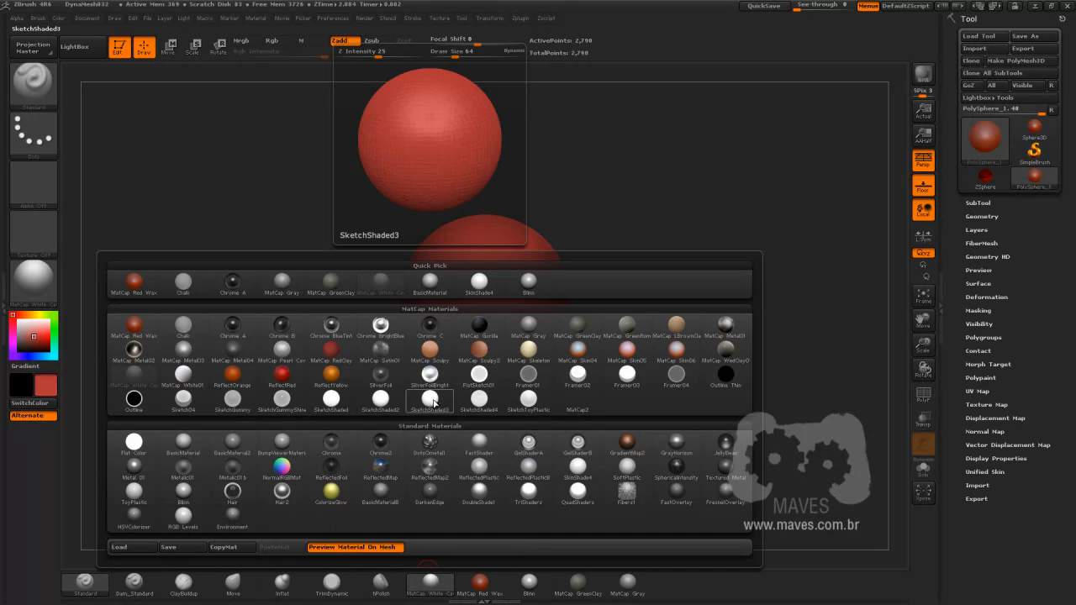
{"action": "left_click", "coordinate": [429, 401]}
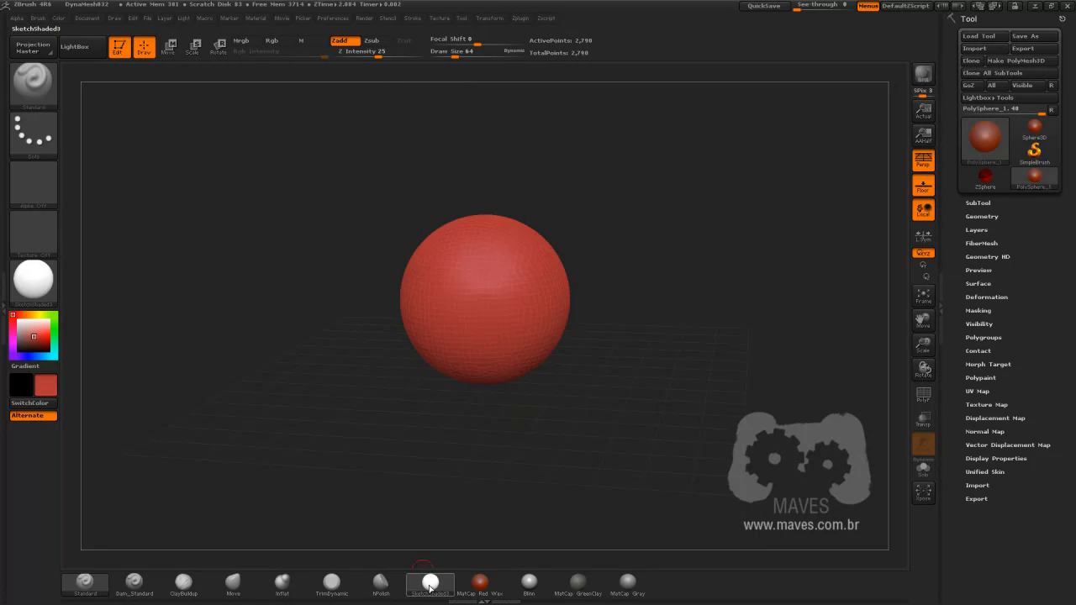
- Apply the NormalRGBMat standard material to the sphere
{"action": "key", "text": "m"}
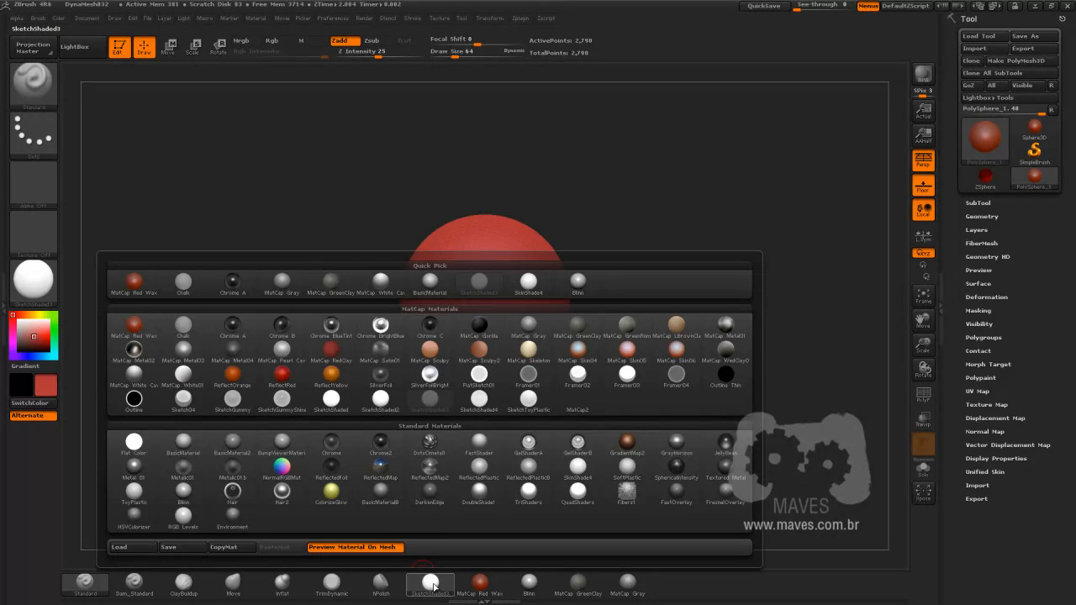
{"action": "left_click", "coordinate": [283, 468]}
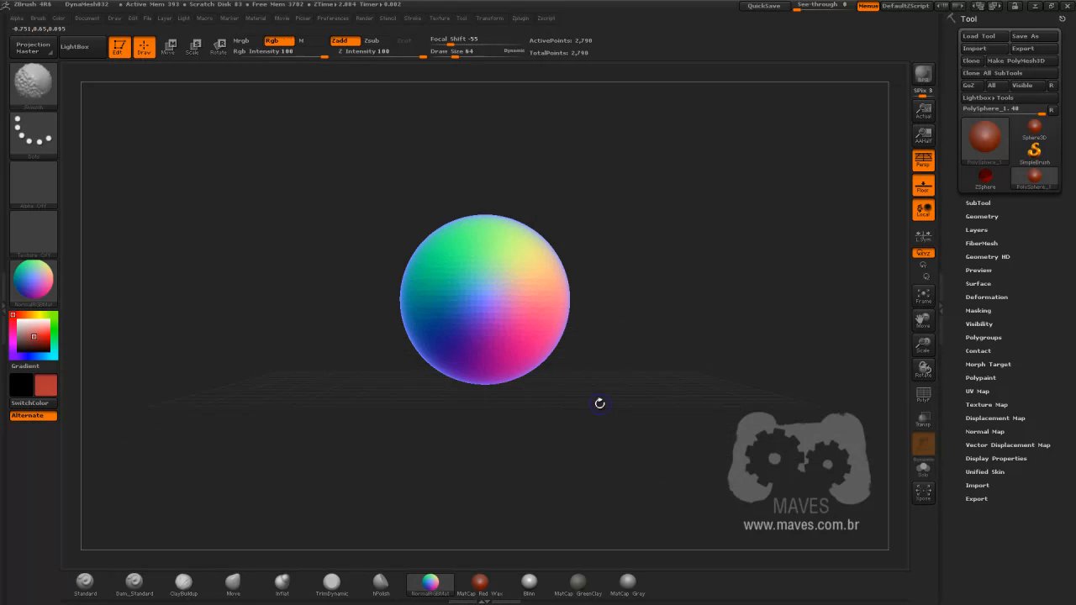
{"action": "left_click_drag", "start_coordinate": [605, 392], "coordinate": [622, 401], "text": "alt"}
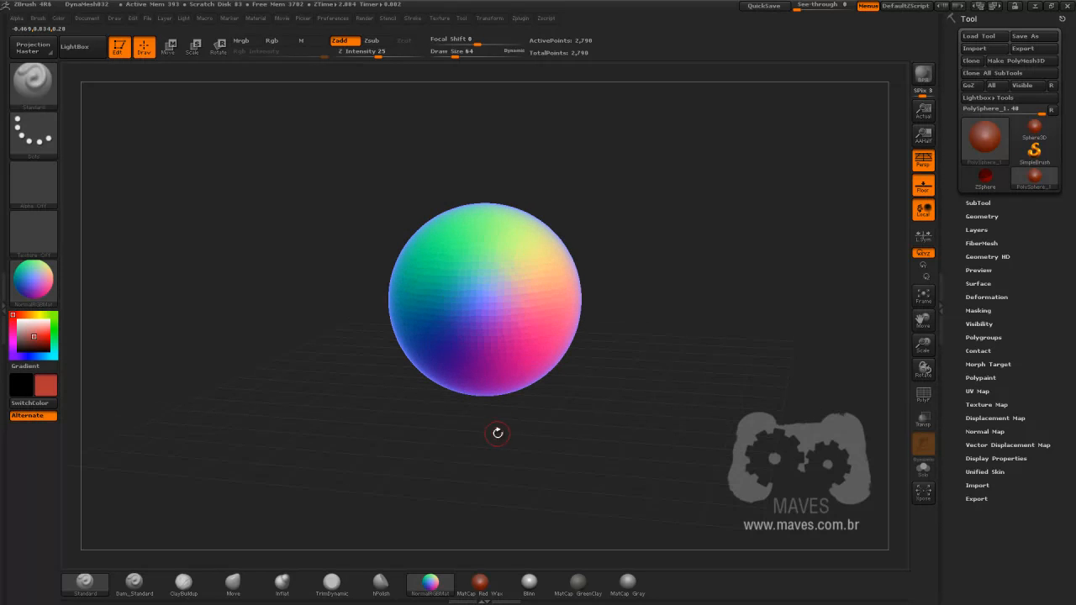
- Pull the sphere's sides outward into rounded points using the Move brush at draw size 355
{"action": "left_click", "coordinate": [131, 587]}
{"action": "left_click", "coordinate": [232, 581]}
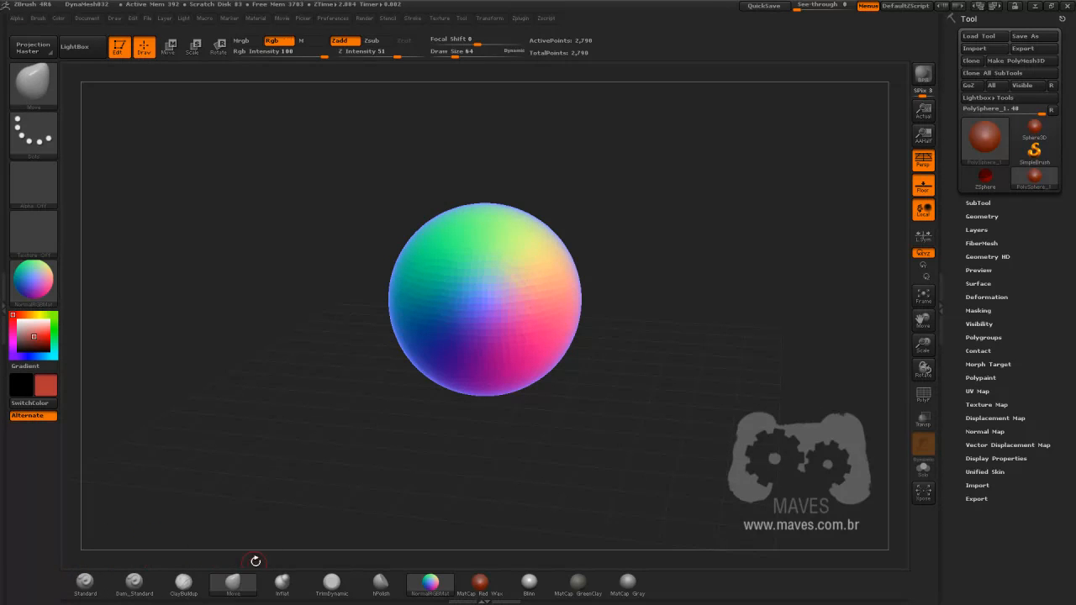
{"action": "left_click_drag", "start_coordinate": [456, 55], "coordinate": [488, 55]}
{"action": "left_click_drag", "start_coordinate": [552, 312], "coordinate": [590, 307]}
{"action": "mouse_move", "coordinate": [552, 258]}
{"action": "left_mouse_down"}
{"action": "mouse_move", "coordinate": [562, 252]}
{"action": "mouse_move", "coordinate": [592, 336]}
{"action": "mouse_move", "coordinate": [569, 347]}
{"action": "mouse_move", "coordinate": [588, 357]}
{"action": "left_mouse_up"}
{"action": "mouse_move", "coordinate": [586, 293]}
{"action": "left_mouse_down"}
{"action": "mouse_move", "coordinate": [580, 250]}
{"action": "mouse_move", "coordinate": [626, 307]}
{"action": "mouse_move", "coordinate": [641, 304]}
{"action": "left_mouse_up"}
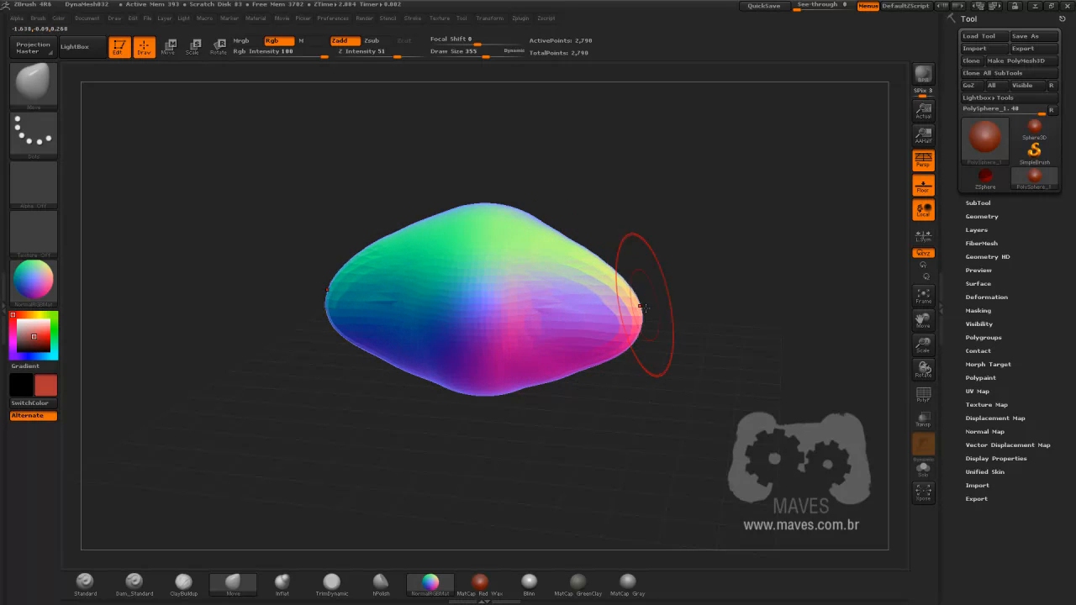
- Smooth the stretched surface on the side of the model
{"action": "key", "text": "shift"}
{"action": "mouse_move", "coordinate": [576, 315]}
{"action": "left_mouse_down", "text": "shift"}
{"action": "mouse_move", "coordinate": [586, 297]}
{"action": "mouse_move", "coordinate": [603, 300]}
{"action": "left_mouse_up", "text": "shift"}
{"action": "key", "text": "shift"}
{"action": "mouse_move", "coordinate": [557, 257]}
{"action": "left_mouse_down", "text": "shift"}
{"action": "mouse_move", "coordinate": [577, 240]}
{"action": "mouse_move", "coordinate": [612, 300]}
{"action": "left_mouse_up", "text": "shift"}
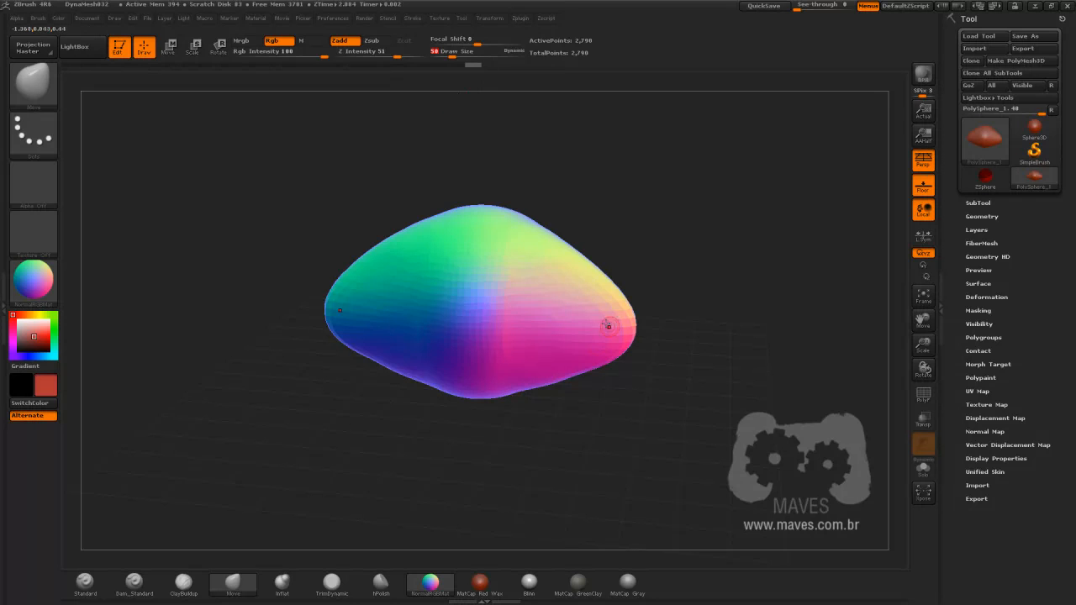
- Set the draw size to 332 and push in the model's upper and lower edges beside the side points
{"action": "left_click", "coordinate": [454, 54]}
{"action": "left_click_drag", "start_coordinate": [454, 54], "coordinate": [499, 65]}
{"action": "mouse_move", "coordinate": [521, 221]}
{"action": "left_mouse_down"}
{"action": "mouse_move", "coordinate": [554, 250]}
{"action": "mouse_move", "coordinate": [404, 240]}
{"action": "left_mouse_up"}
{"action": "left_click_drag", "start_coordinate": [589, 278], "coordinate": [561, 253]}
{"action": "left_click_drag", "start_coordinate": [619, 320], "coordinate": [617, 326]}
{"action": "left_click_drag", "start_coordinate": [579, 366], "coordinate": [533, 378]}
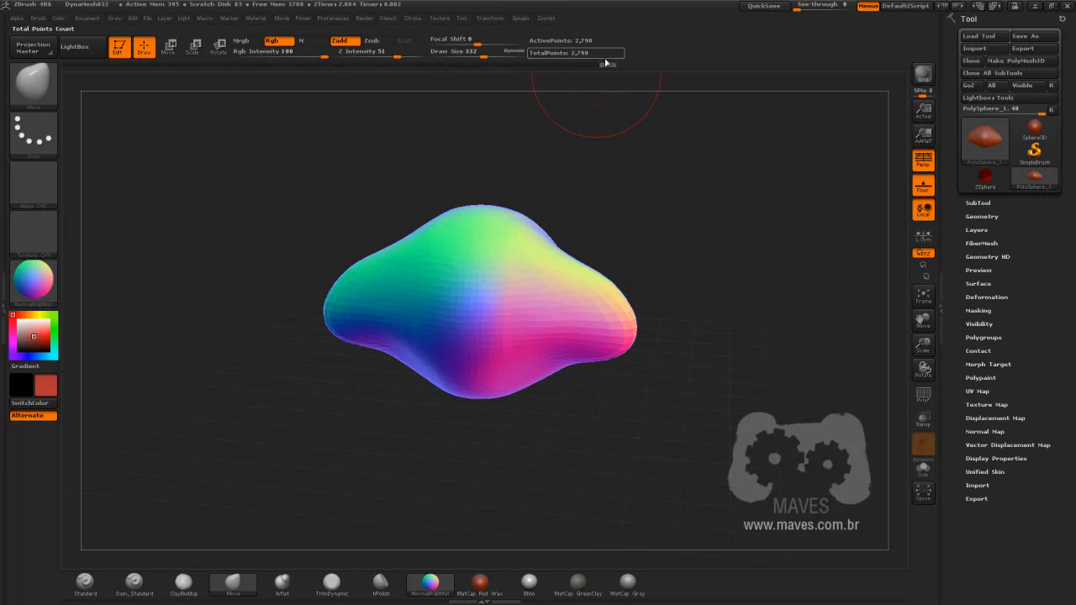
- Rewind the undo history to the plain sphere and pull its upper sides outward, accepting removal of the newer history entries
{"action": "left_click_drag", "start_coordinate": [609, 66], "coordinate": [62, 70]}
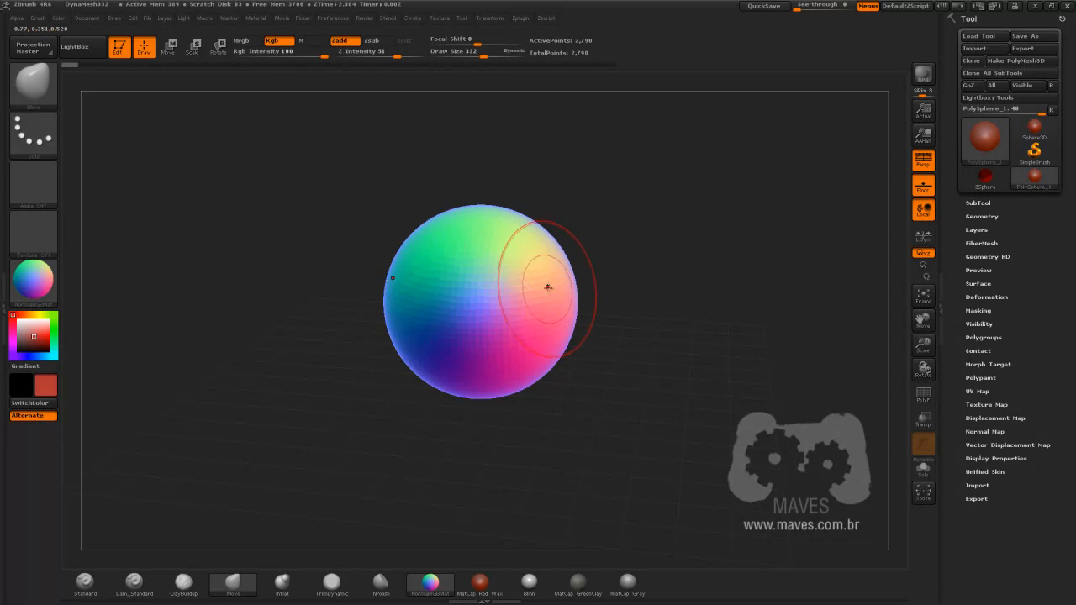
{"action": "left_click_drag", "start_coordinate": [552, 272], "coordinate": [616, 261]}
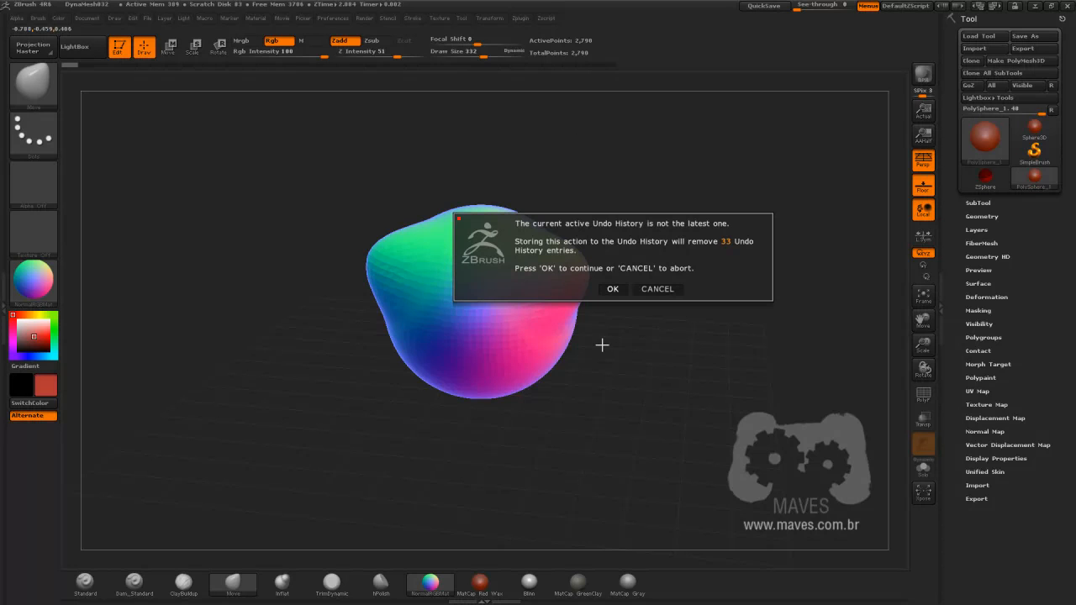
{"action": "left_click", "coordinate": [614, 289]}
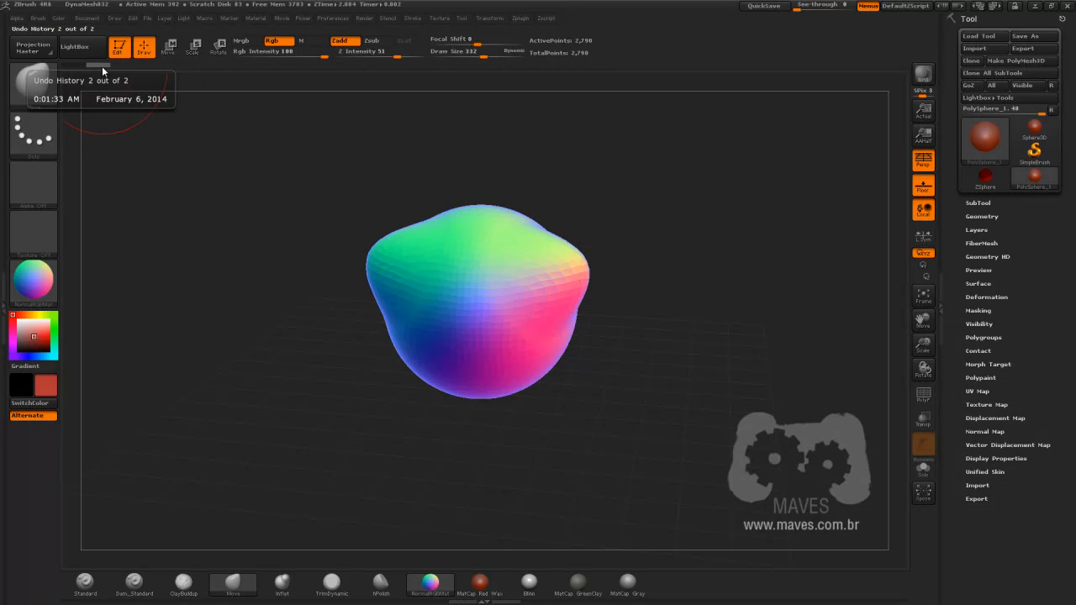
- Rewind to the plain sphere and pull out its upper and lower sides and a tall spike at the top
{"action": "left_click_drag", "start_coordinate": [102, 66], "coordinate": [77, 67]}
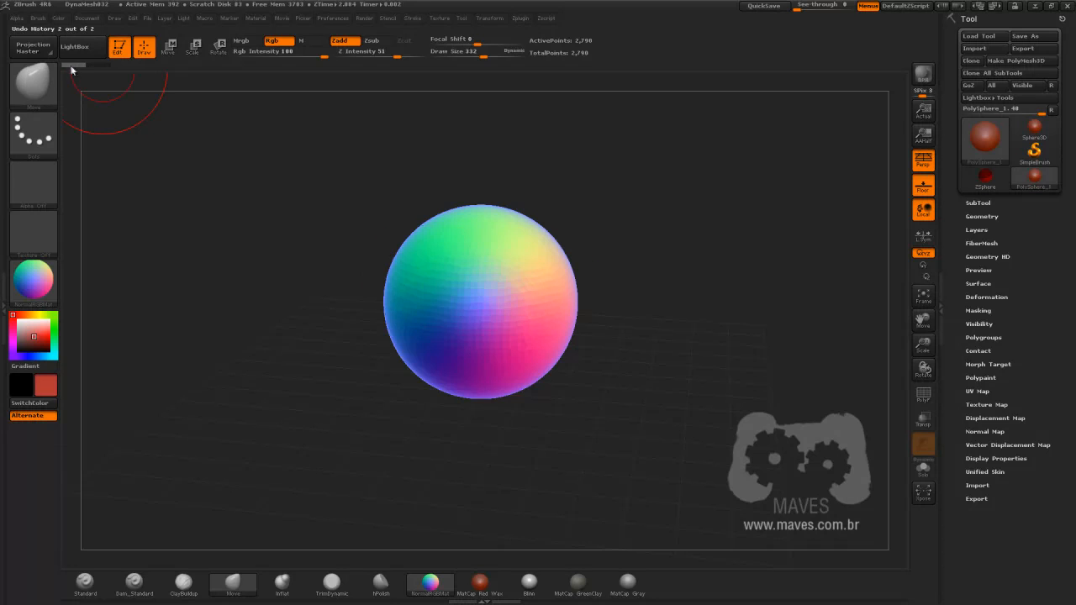
{"action": "mouse_move", "coordinate": [76, 63]}
{"action": "left_mouse_down"}
{"action": "mouse_move", "coordinate": [96, 64]}
{"action": "mouse_move", "coordinate": [71, 66]}
{"action": "left_mouse_up"}
{"action": "left_click_drag", "start_coordinate": [566, 279], "coordinate": [601, 252]}
{"action": "left_click_drag", "start_coordinate": [555, 326], "coordinate": [618, 438]}
{"action": "left_click_drag", "start_coordinate": [568, 291], "coordinate": [641, 278]}
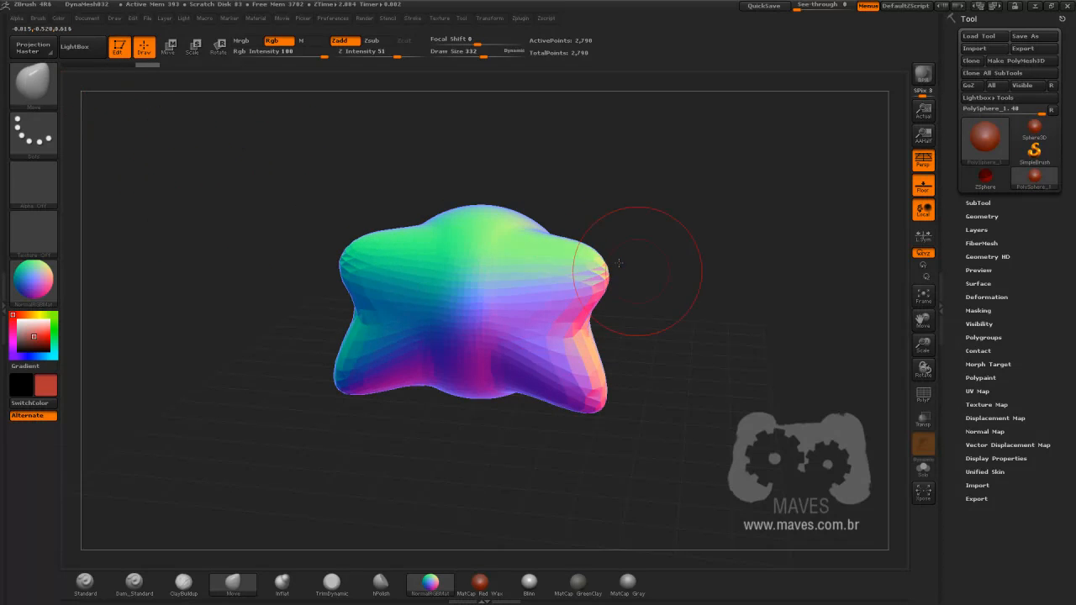
{"action": "left_click_drag", "start_coordinate": [565, 257], "coordinate": [572, 210]}
{"action": "left_click_drag", "start_coordinate": [494, 221], "coordinate": [471, 64]}
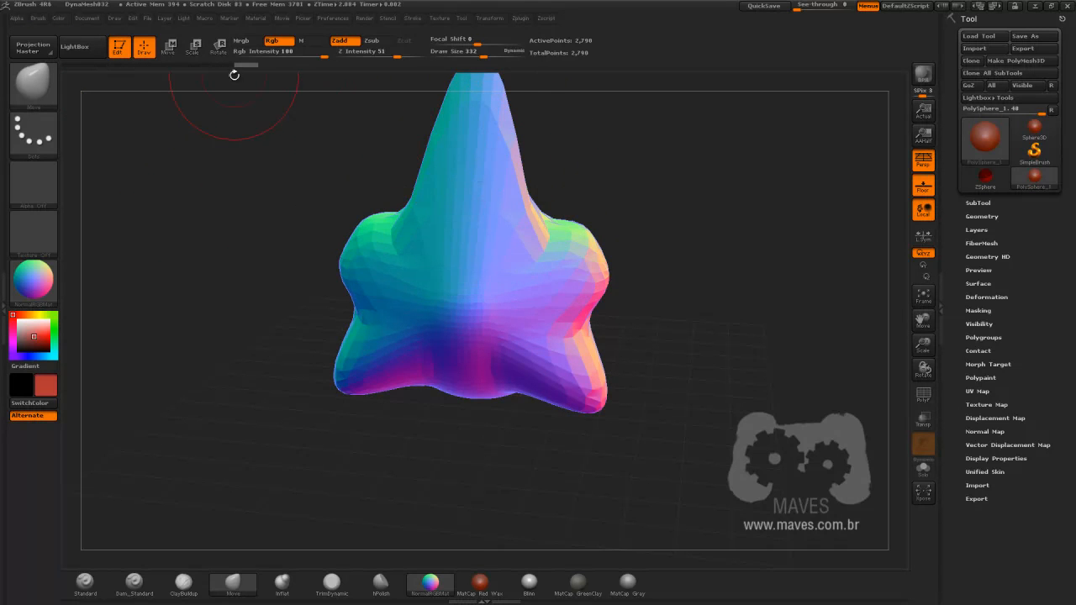
- Step the undo history back to before the top spike, and pull the top up and the underside down slightly
{"action": "left_click_drag", "start_coordinate": [241, 63], "coordinate": [202, 70]}
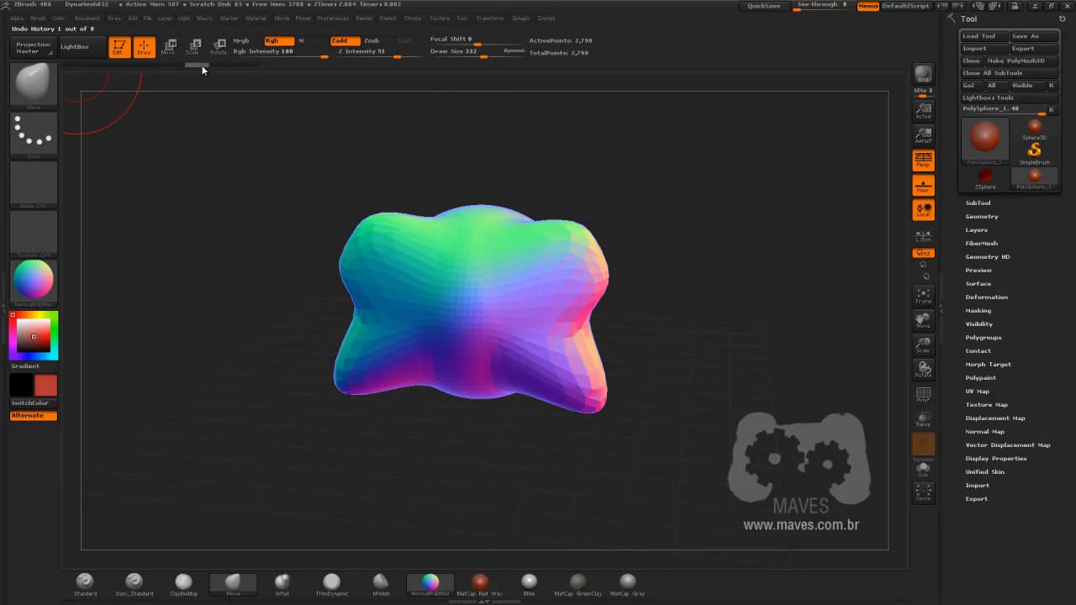
{"action": "left_click_drag", "start_coordinate": [458, 232], "coordinate": [469, 184]}
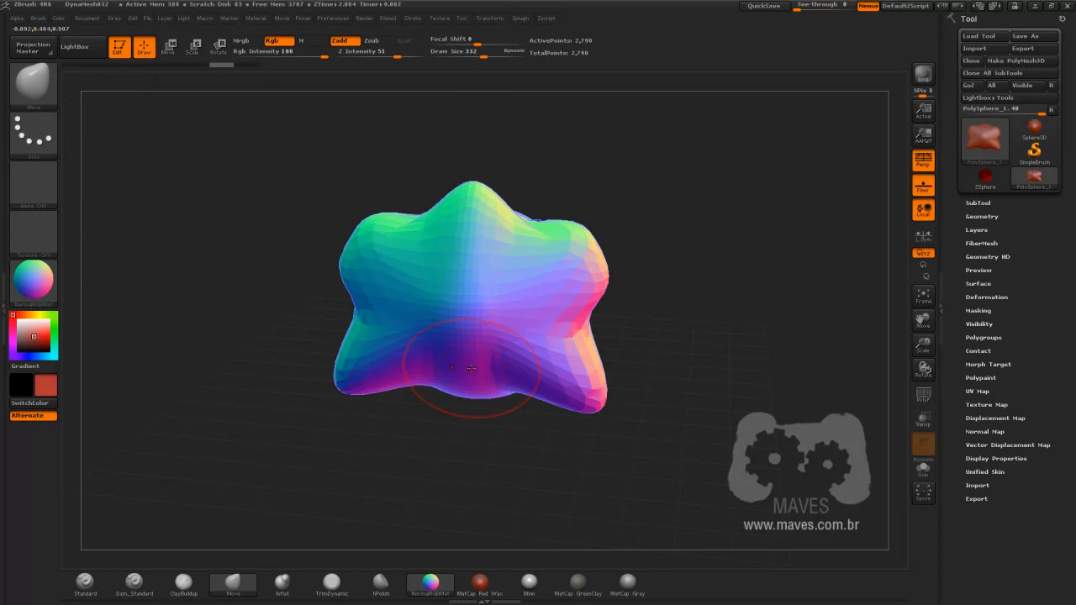
{"action": "left_click_drag", "start_coordinate": [470, 364], "coordinate": [480, 394]}
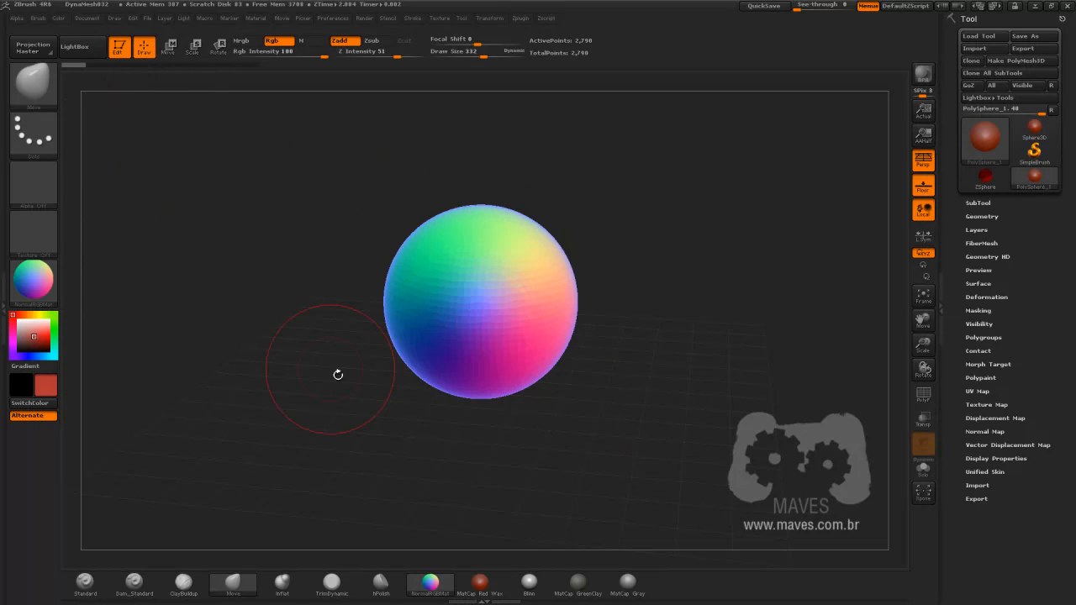
- Pull the restored sphere's lower sides outward with the Move brush, enlarging it to draw size 485, and smooth the result
{"action": "left_click_drag", "start_coordinate": [566, 336], "coordinate": [677, 358]}
{"action": "left_click_drag", "start_coordinate": [593, 285], "coordinate": [615, 287]}
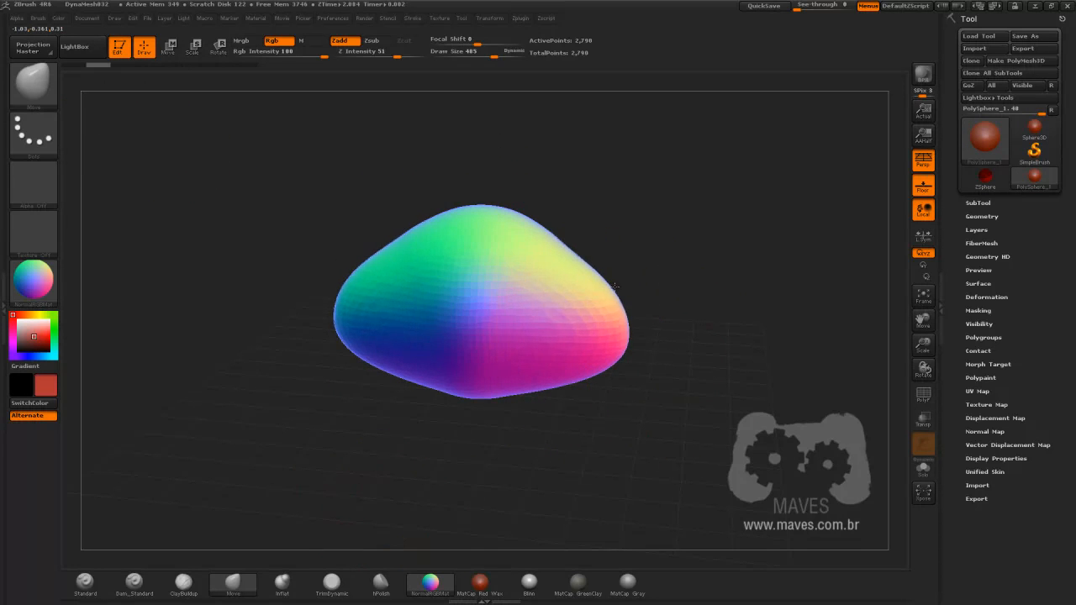
{"action": "left_click_drag", "start_coordinate": [586, 367], "coordinate": [608, 371]}
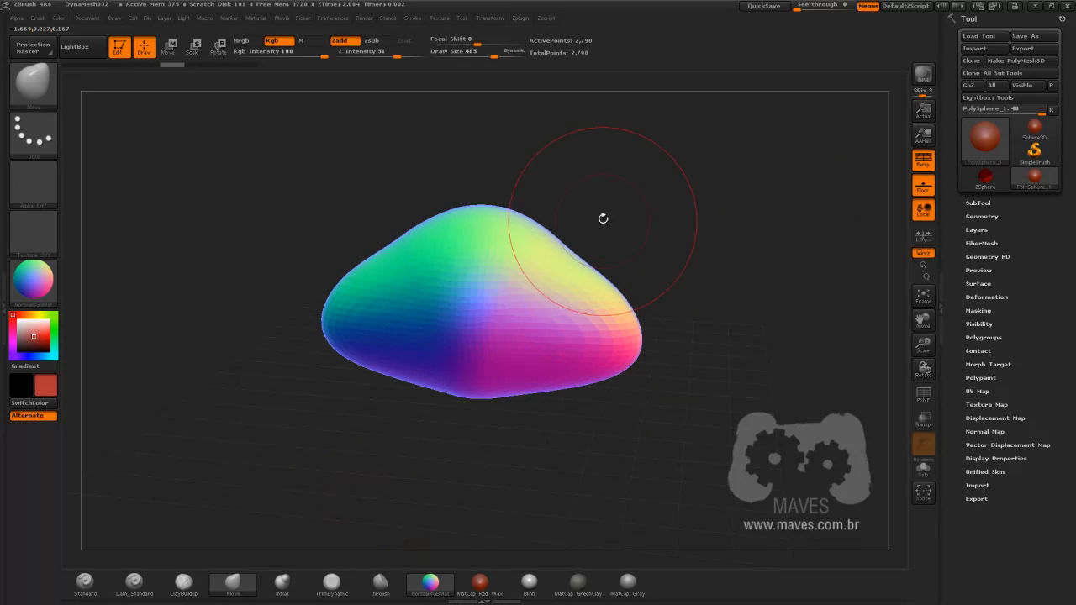
{"action": "key", "text": "shift"}
{"action": "mouse_move", "coordinate": [557, 321]}
{"action": "left_mouse_down", "text": "shift"}
{"action": "mouse_move", "coordinate": [564, 312]}
{"action": "mouse_move", "coordinate": [541, 302]}
{"action": "mouse_move", "coordinate": [382, 311]}
{"action": "mouse_move", "coordinate": [646, 348]}
{"action": "left_mouse_up", "text": "shift"}
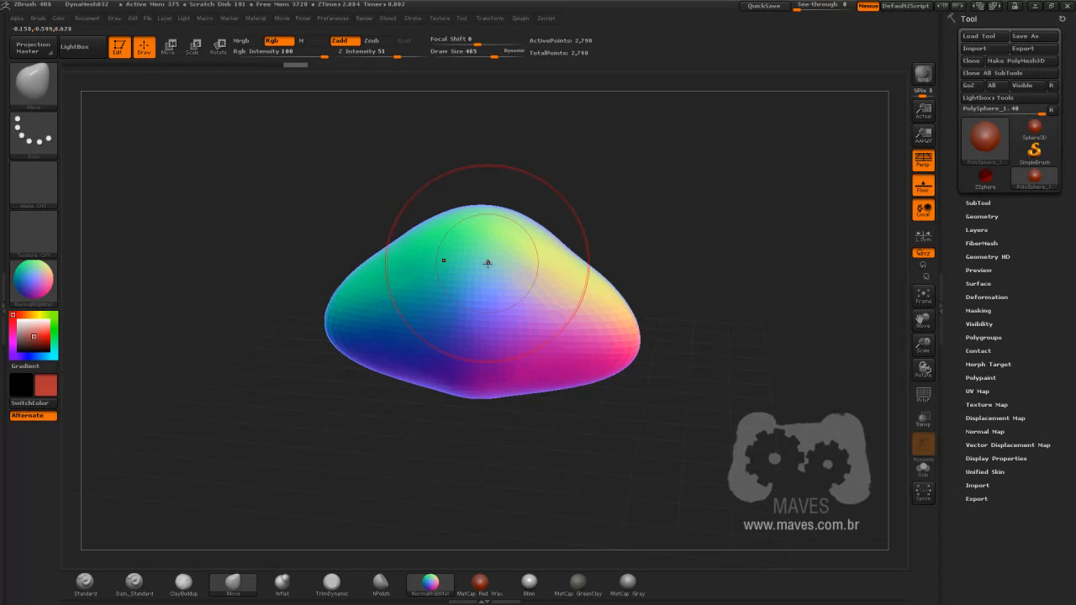
- Reduce the draw size to 270 and toggle the option that includes the undo history with the saved project
{"action": "key", "text": "bracketleft"}
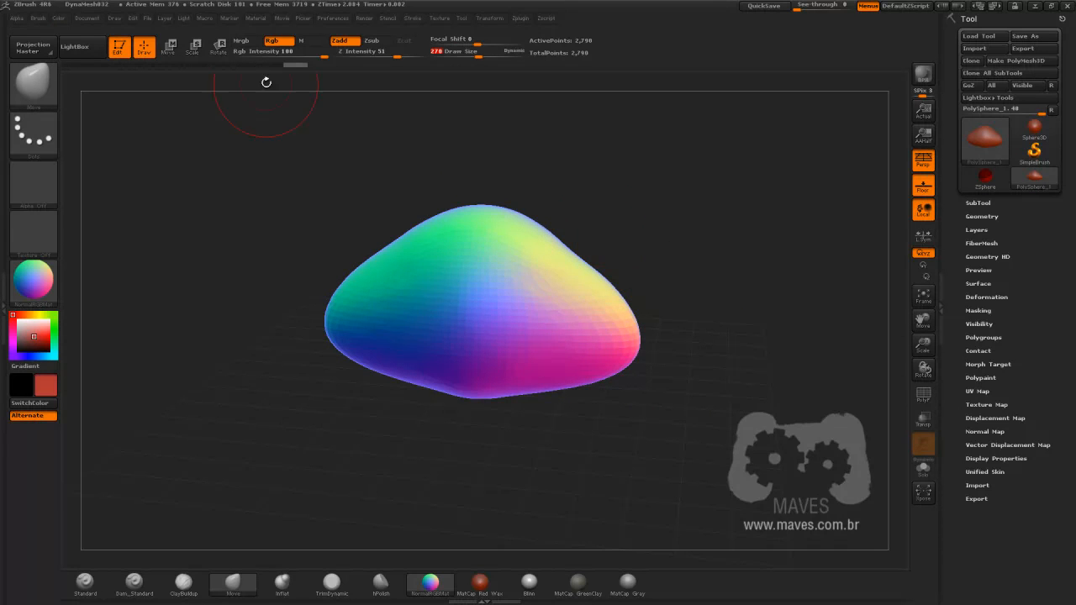
{"action": "left_click", "coordinate": [148, 18]}
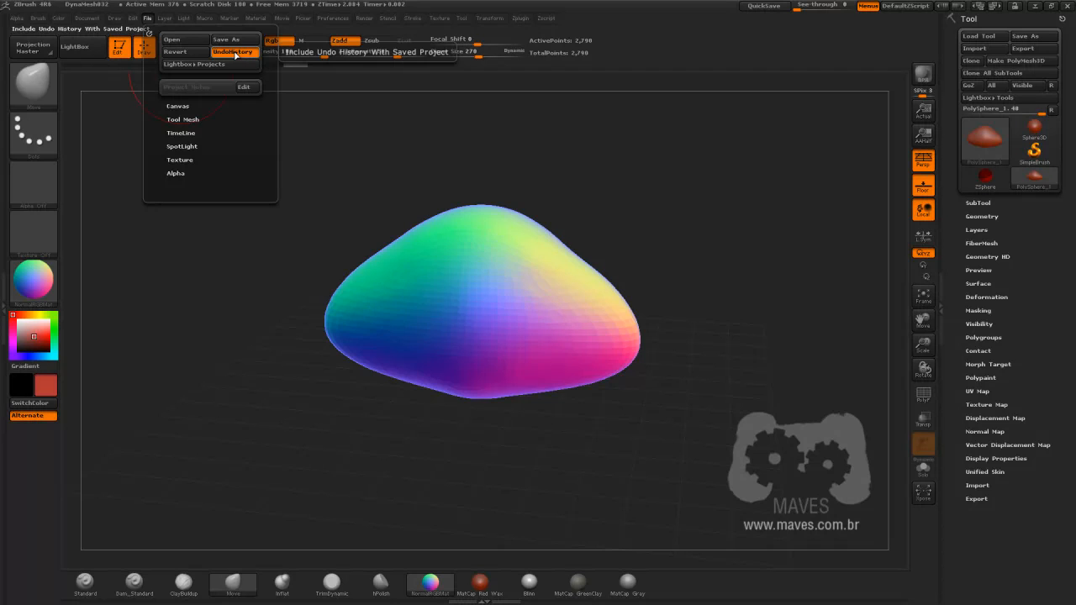
{"action": "left_click", "coordinate": [235, 54]}
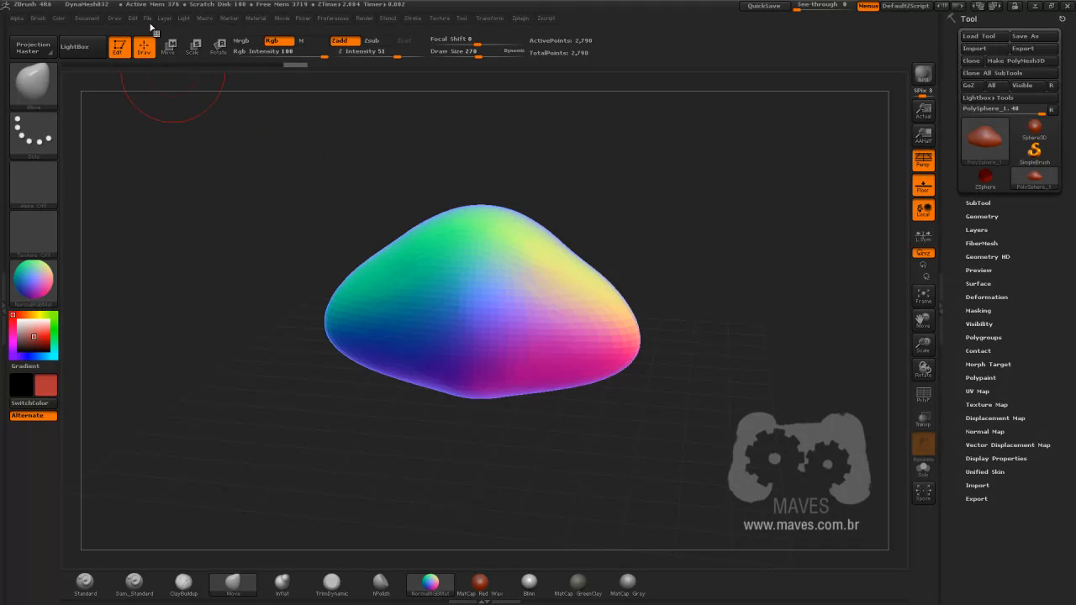
- Enable saving the undo history with the project and save it as DynaMesh032.ZPR in the Zbrush Save files folder
{"action": "left_click", "coordinate": [148, 17]}
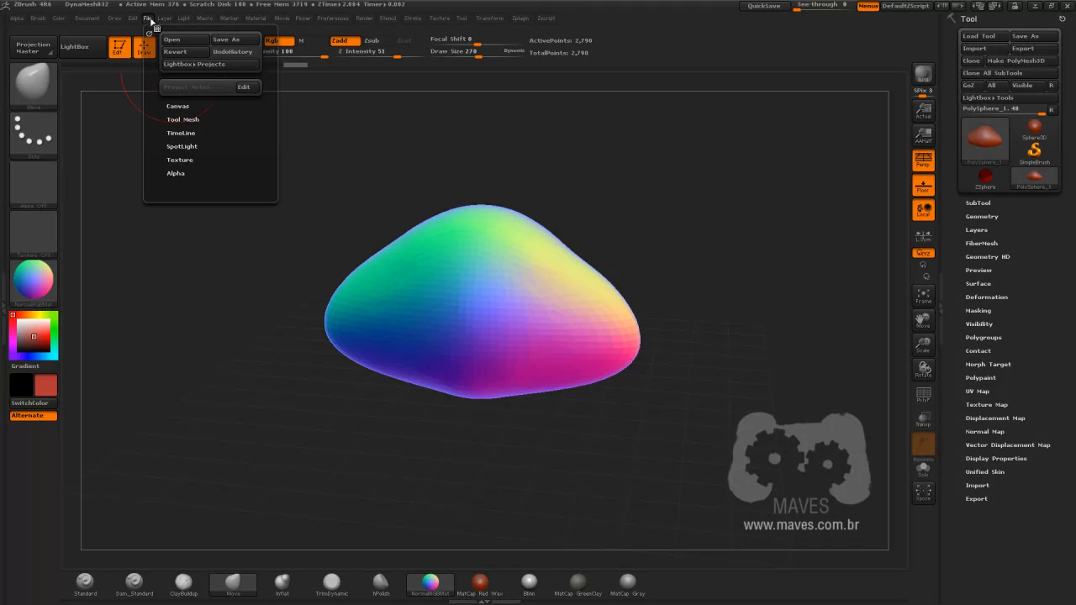
{"action": "left_click", "coordinate": [230, 53]}
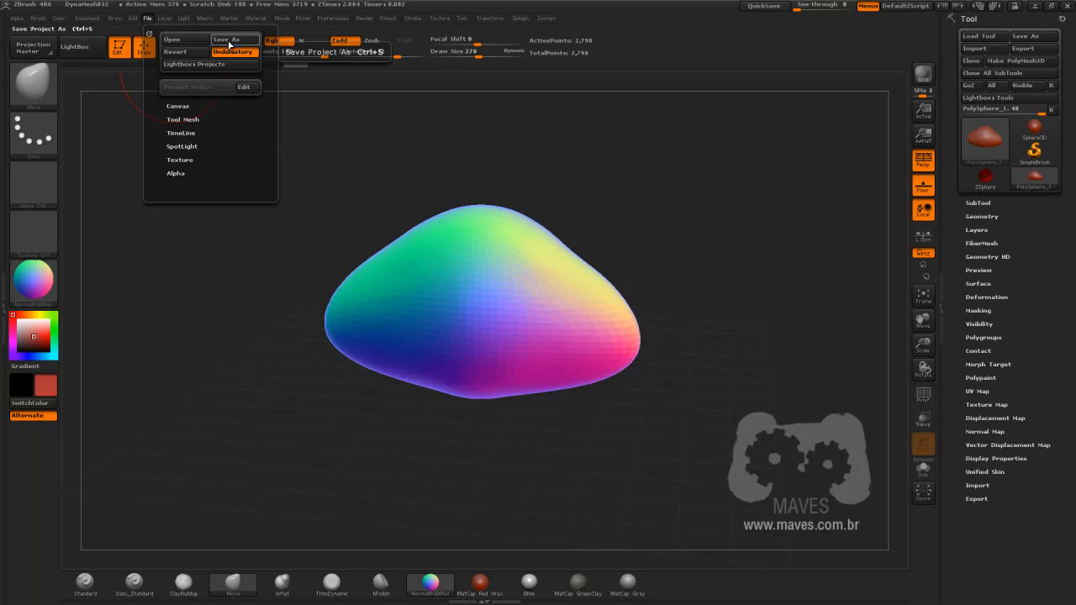
{"action": "left_click", "coordinate": [228, 42]}
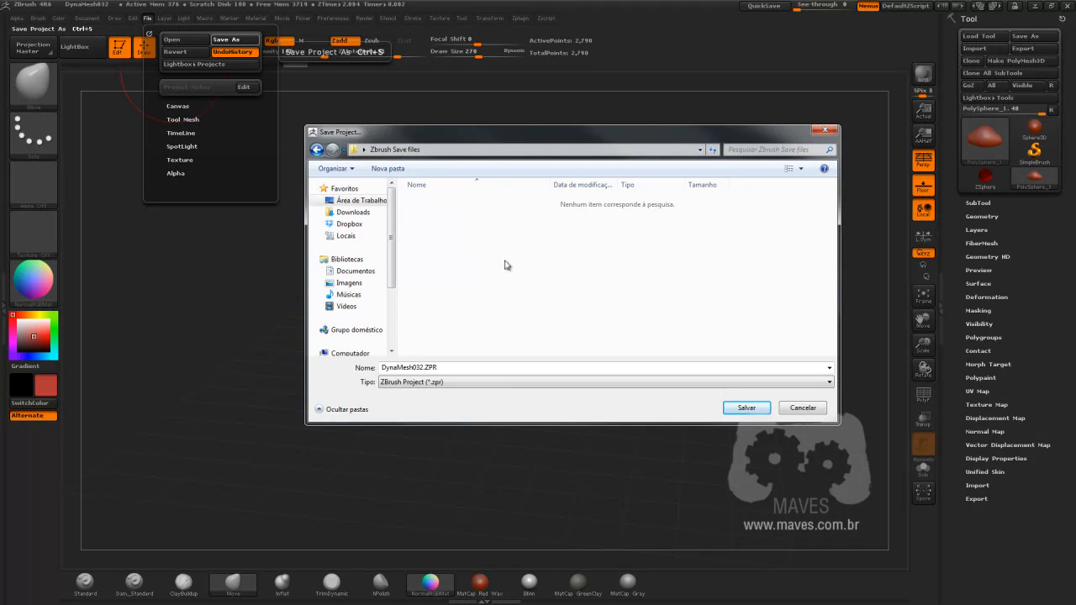
{"action": "left_click", "coordinate": [422, 368]}
{"action": "left_click", "coordinate": [445, 367]}
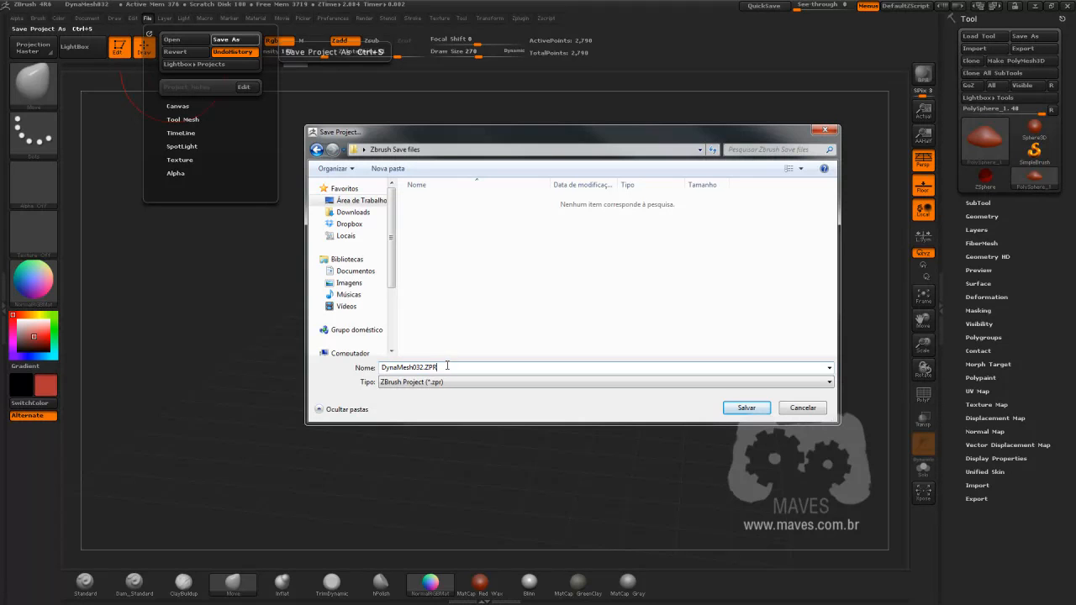
{"action": "left_click", "coordinate": [754, 411]}
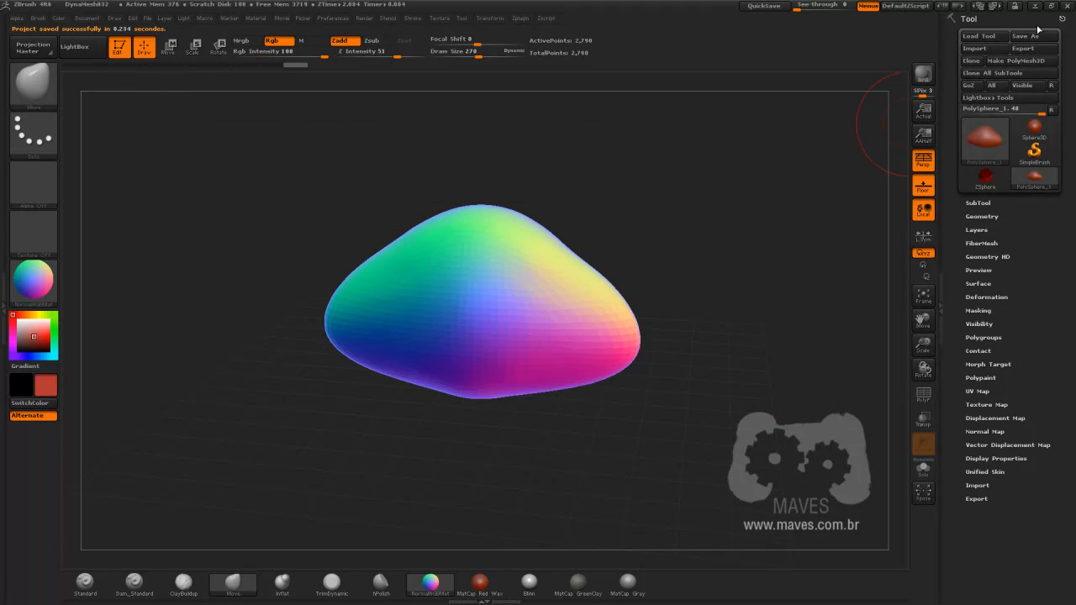
- Close the program without saving changes, restart it and load the stock DynaMesh032 sphere project
{"action": "left_click", "coordinate": [1066, 5]}
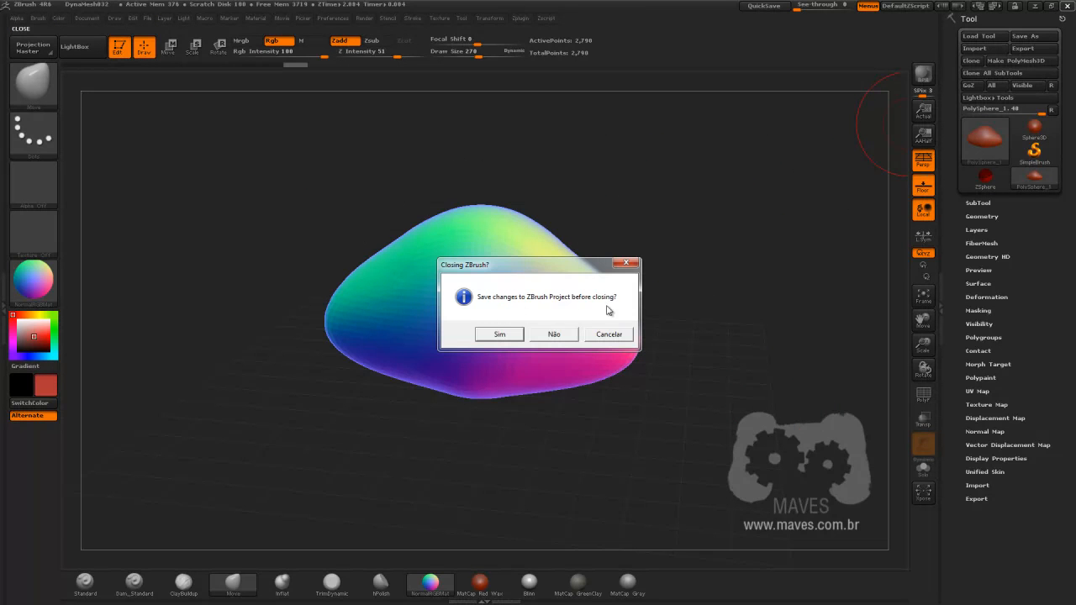
{"action": "left_click", "coordinate": [554, 334]}
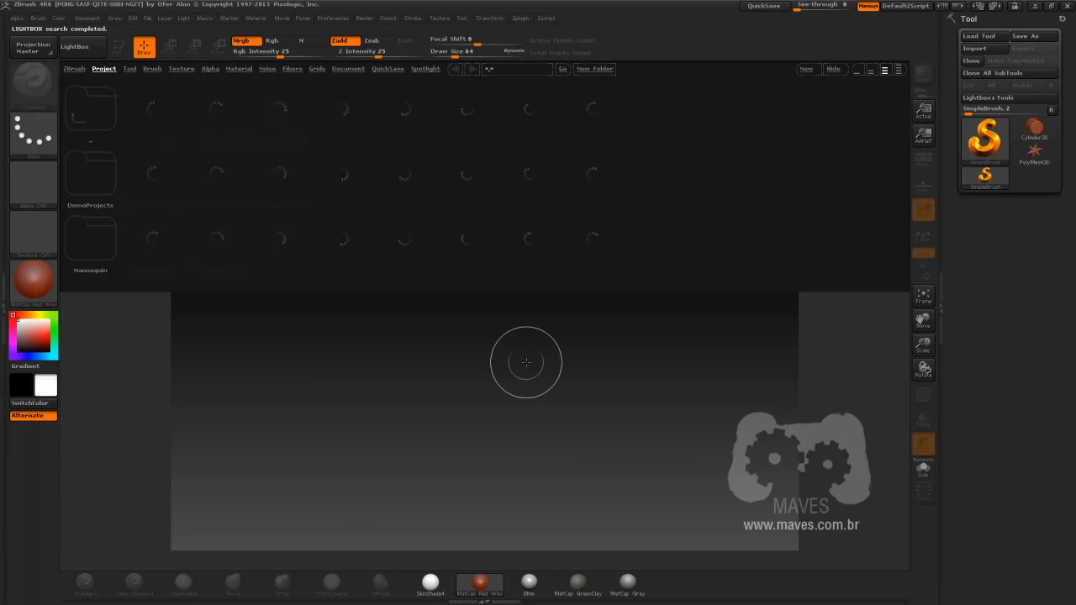
{"action": "double_click", "coordinate": [217, 242]}
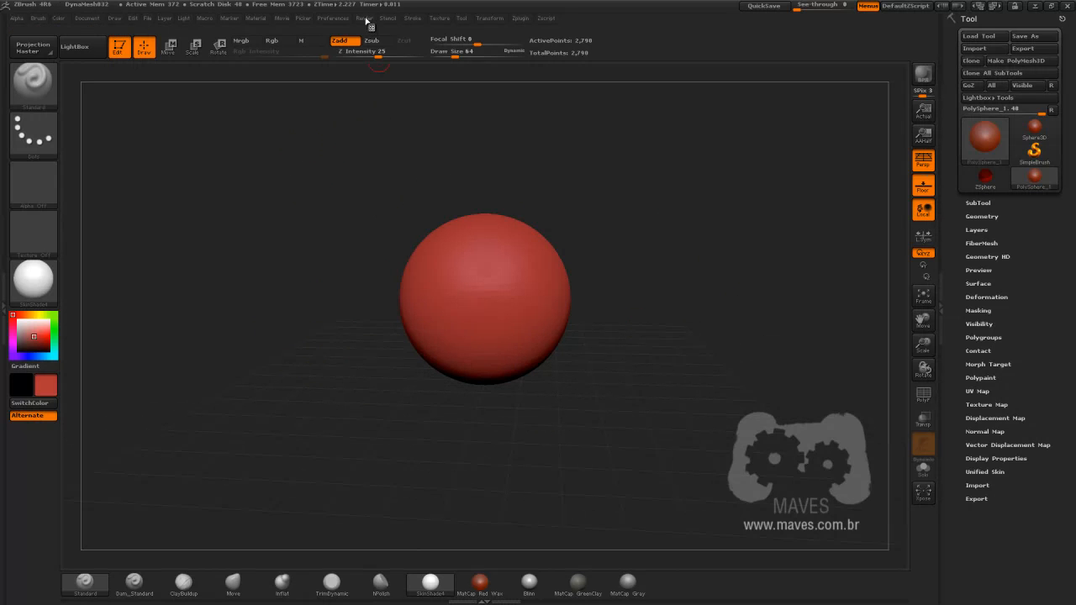
- Inspect the render properties and the draw settings of the freshly loaded sphere project
{"action": "left_click", "coordinate": [365, 18]}
{"action": "left_click", "coordinate": [392, 95]}
{"action": "left_click", "coordinate": [114, 17]}
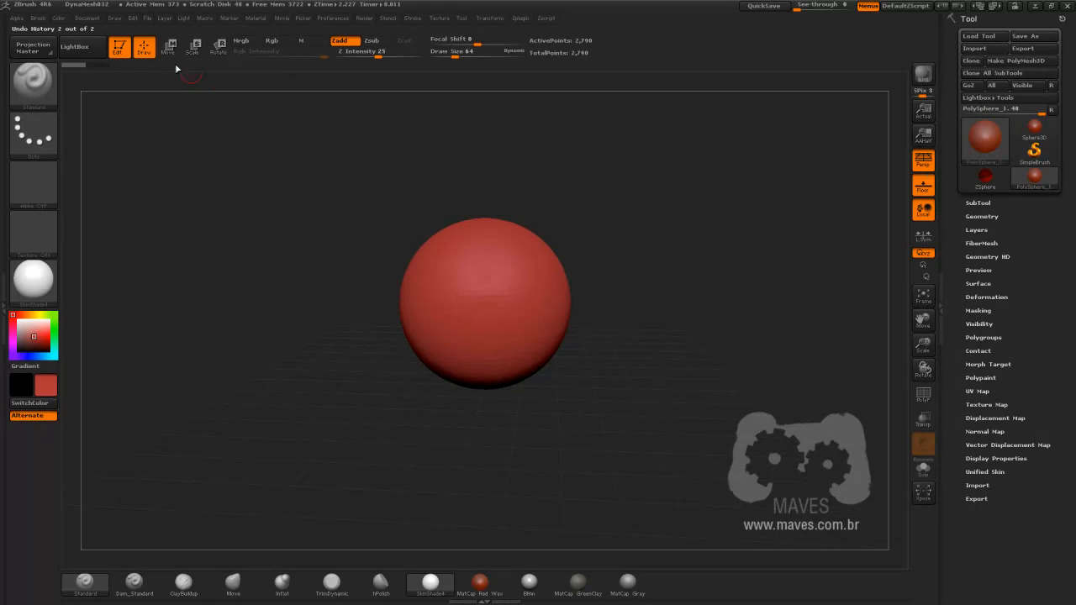
- Open the saved DynaMesh032.ZPR without keeping changes to the current project, and scrub through its undo history
{"action": "left_click", "coordinate": [147, 19]}
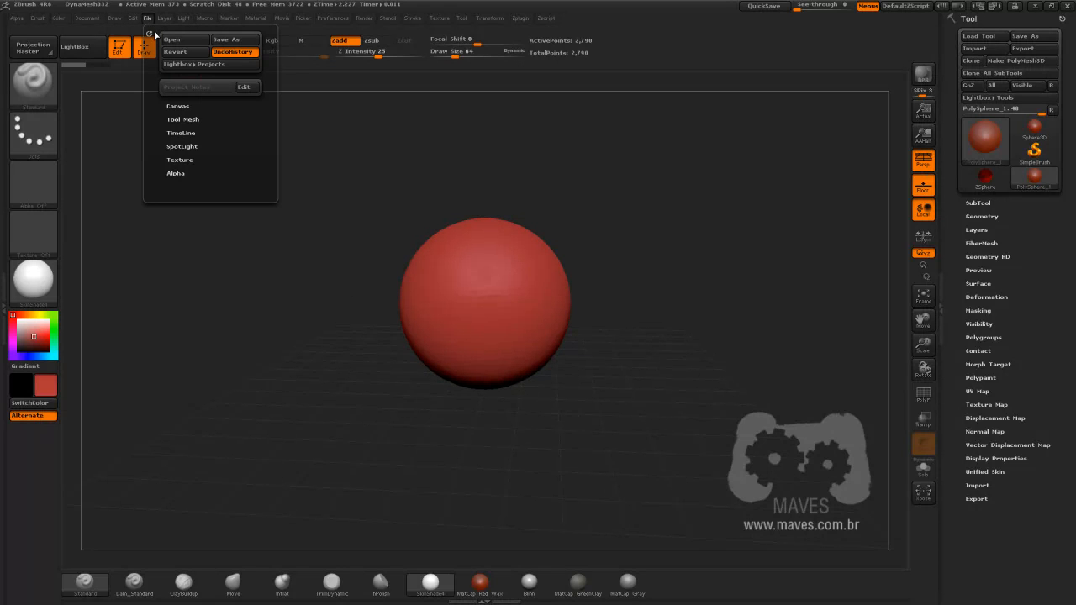
{"action": "left_click", "coordinate": [176, 40]}
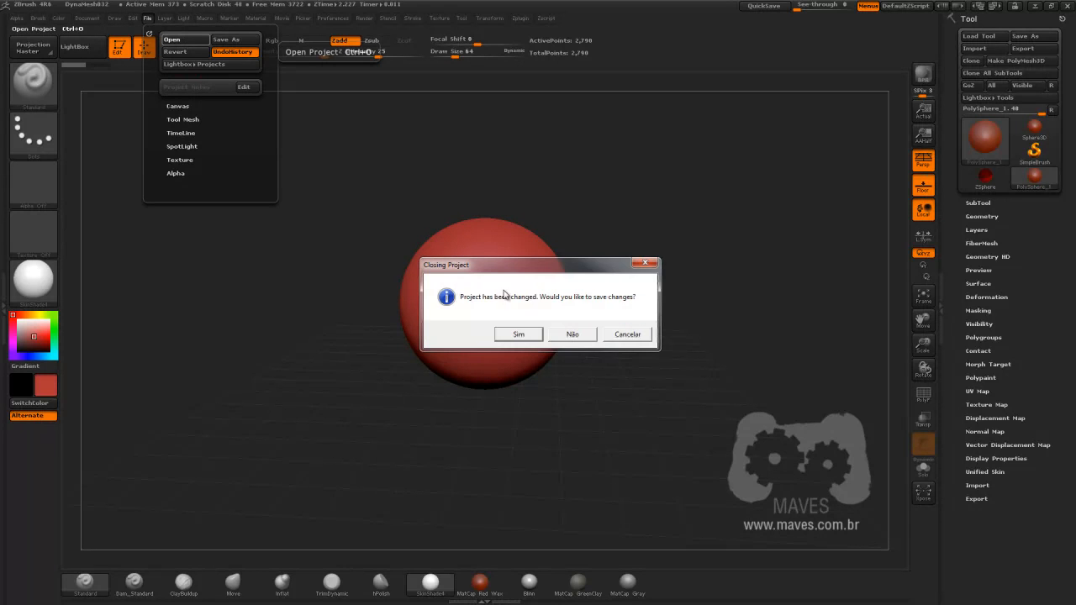
{"action": "left_click", "coordinate": [576, 336]}
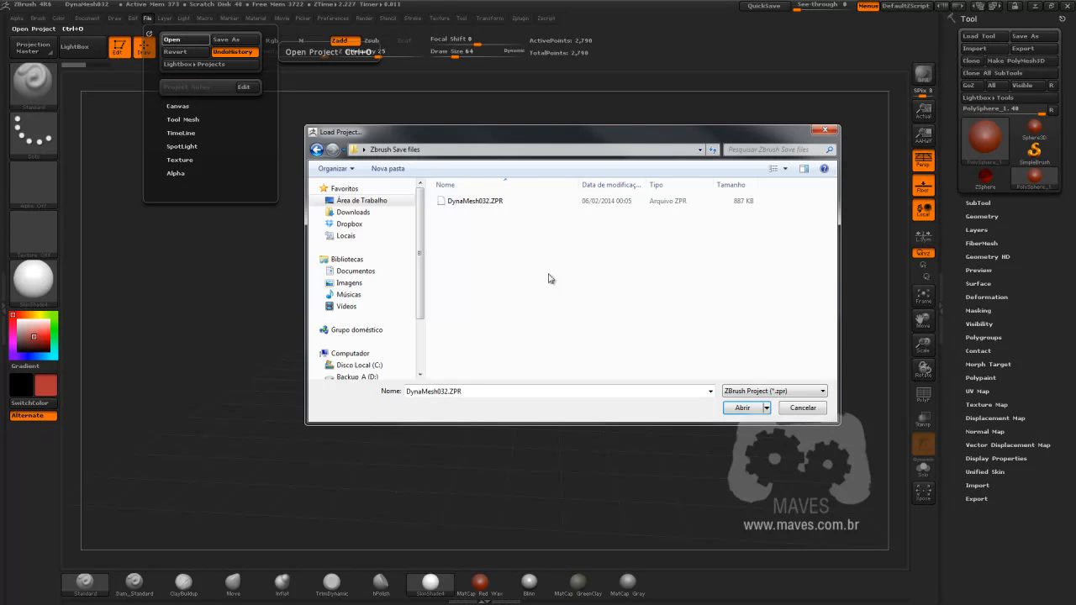
{"action": "left_click", "coordinate": [473, 204]}
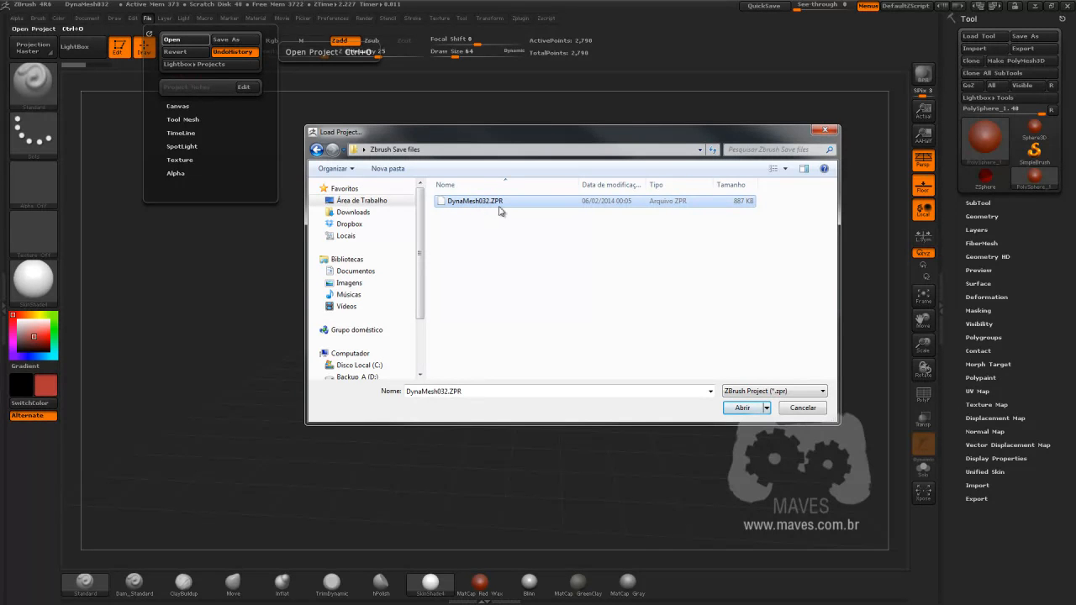
{"action": "left_click", "coordinate": [743, 408]}
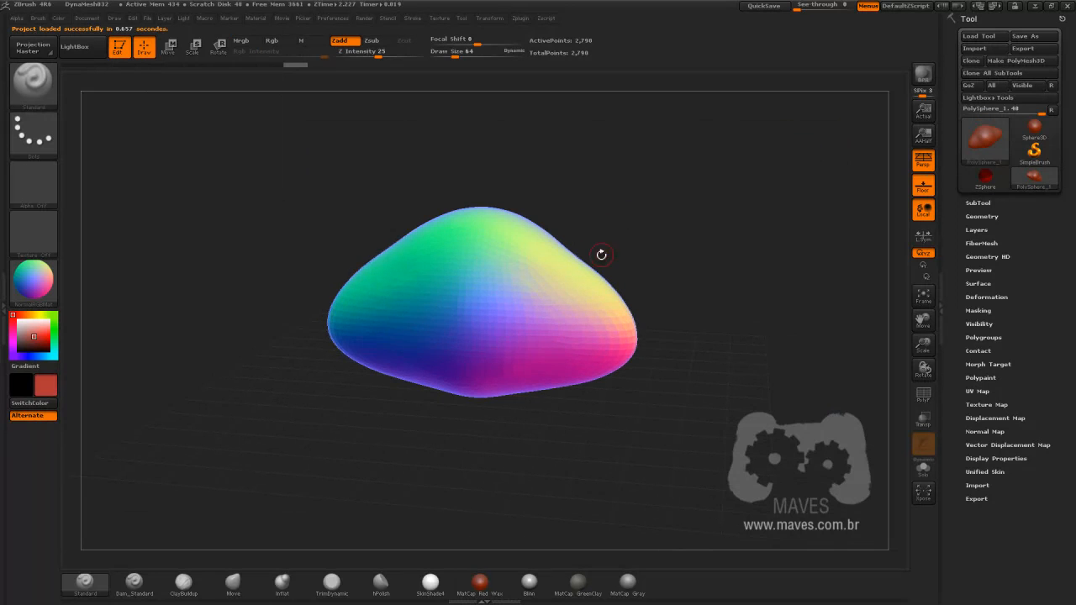
{"action": "mouse_move", "coordinate": [283, 75]}
{"action": "left_mouse_down"}
{"action": "mouse_move", "coordinate": [122, 62]}
{"action": "mouse_move", "coordinate": [293, 65]}
{"action": "left_mouse_up"}
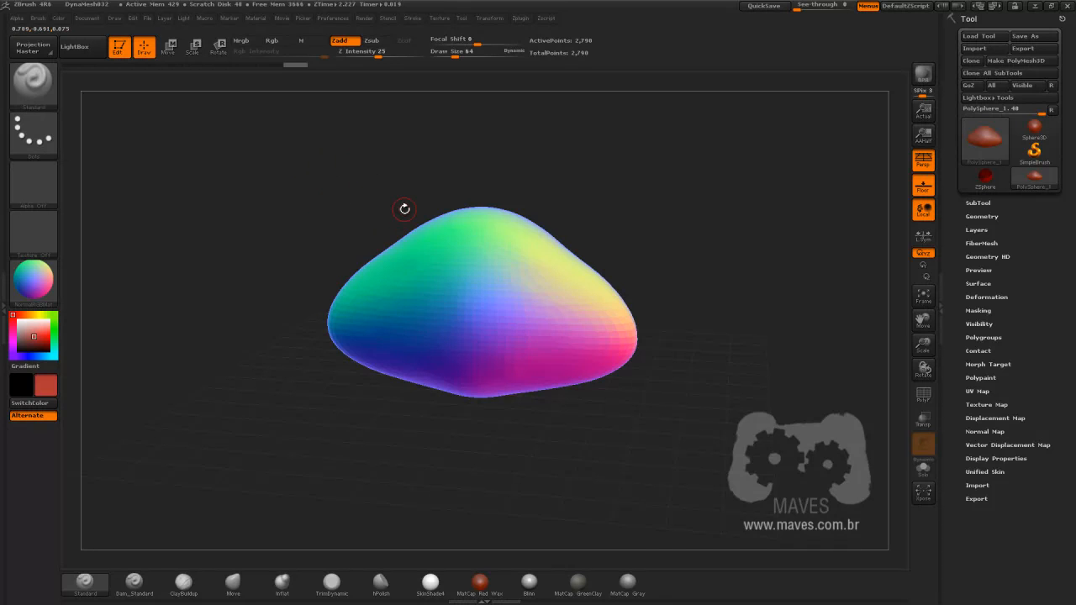
- Check the render properties, stencil options and draw settings of the reopened sculpt project
{"action": "left_click", "coordinate": [364, 18]}
{"action": "left_click", "coordinate": [390, 95]}
{"action": "left_click", "coordinate": [391, 95]}
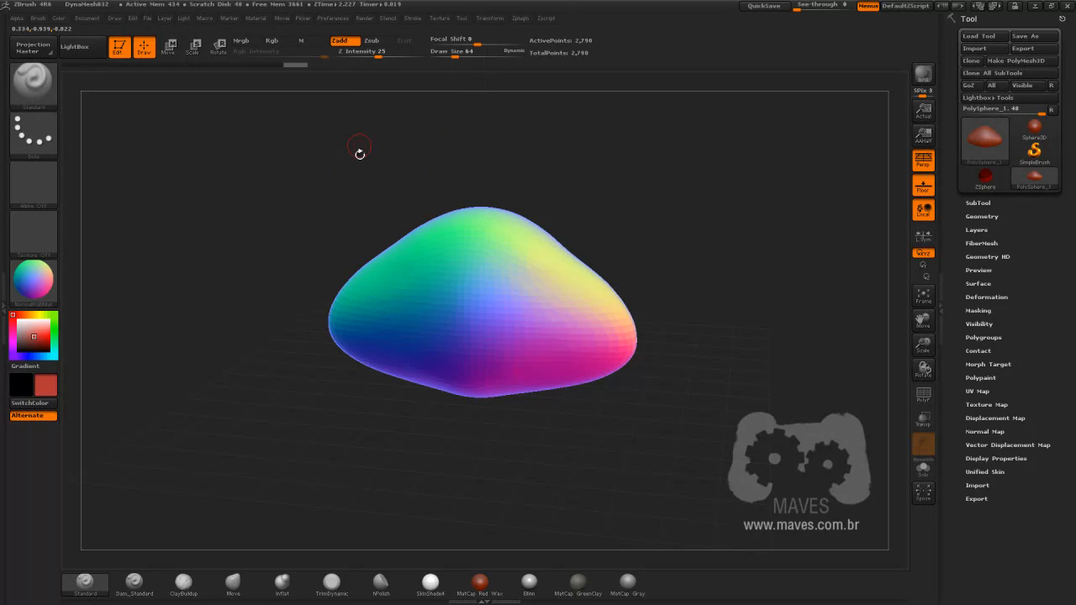
{"action": "left_click", "coordinate": [116, 18]}
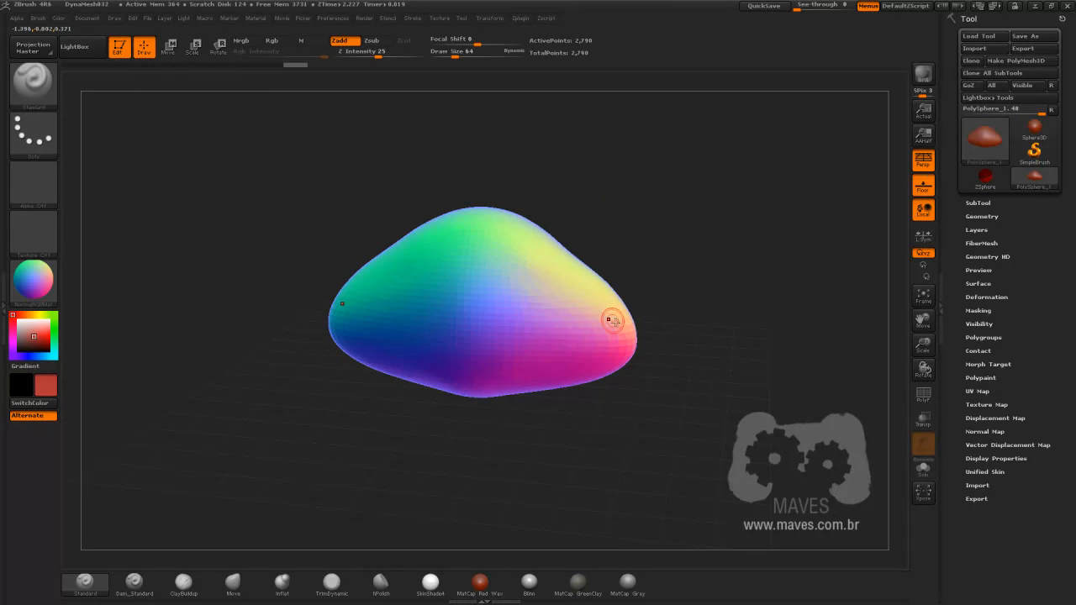
{"action": "left_click", "coordinate": [390, 19]}
{"action": "left_click", "coordinate": [115, 18]}
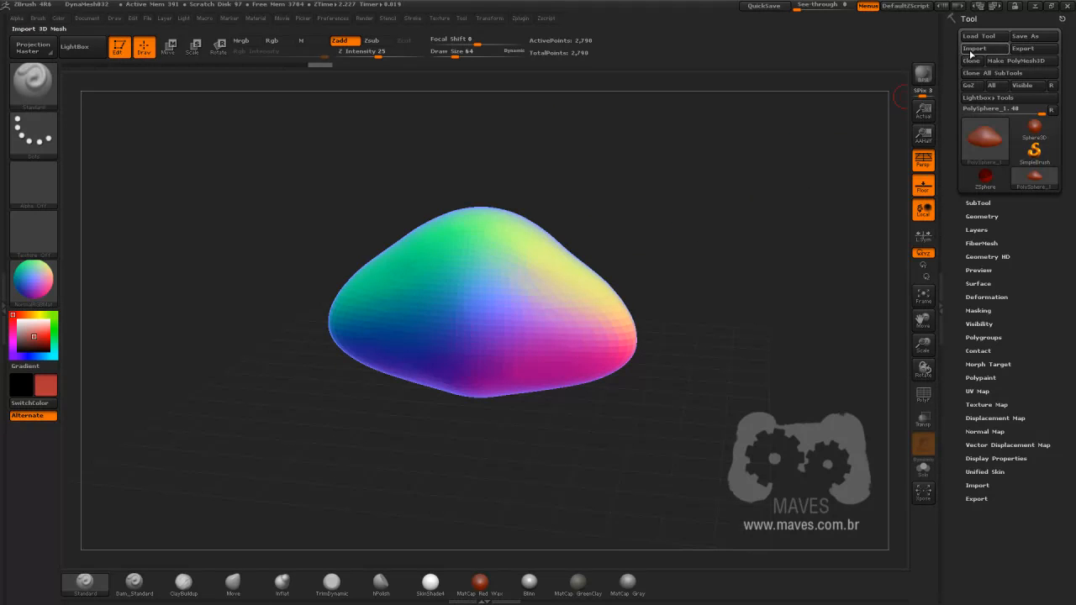
- Save the sculpted model as the ZTool PolySphere_1.ztl in the Zbrush Save files folder
{"action": "left_click", "coordinate": [1022, 36]}
{"action": "left_click", "coordinate": [432, 369]}
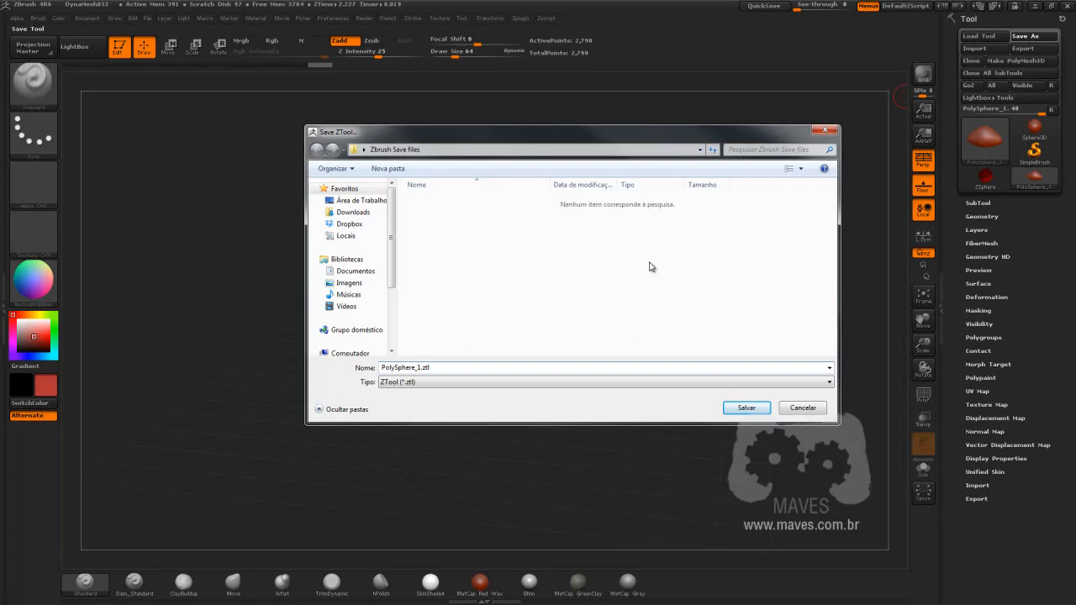
{"action": "left_click", "coordinate": [748, 410]}
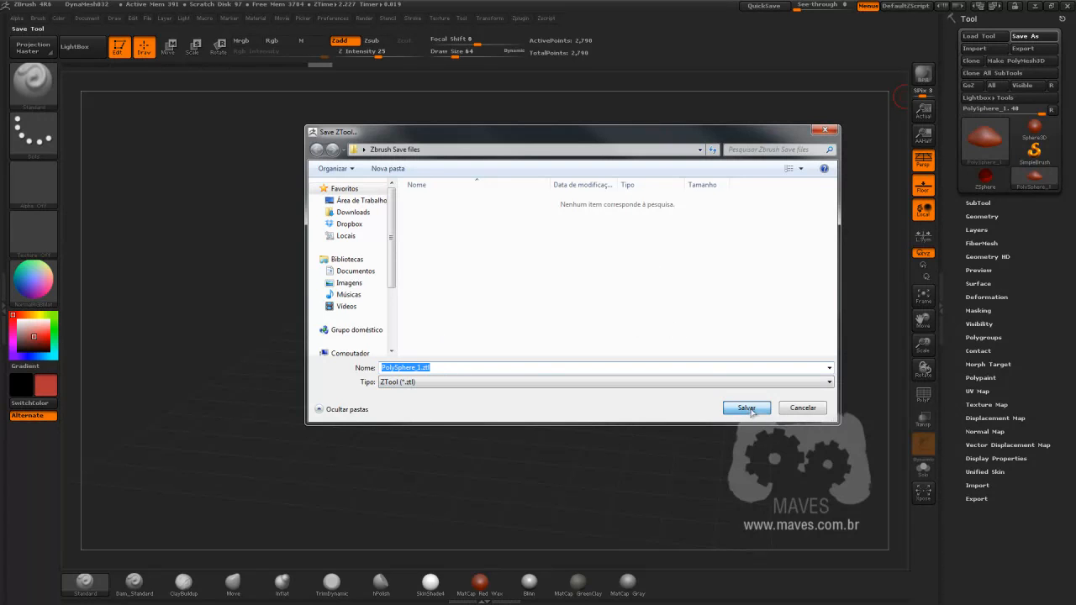
- Quit without saving the project, relaunch the program and load the stock DynaMesh032 sphere again
{"action": "left_click", "coordinate": [1067, 5]}
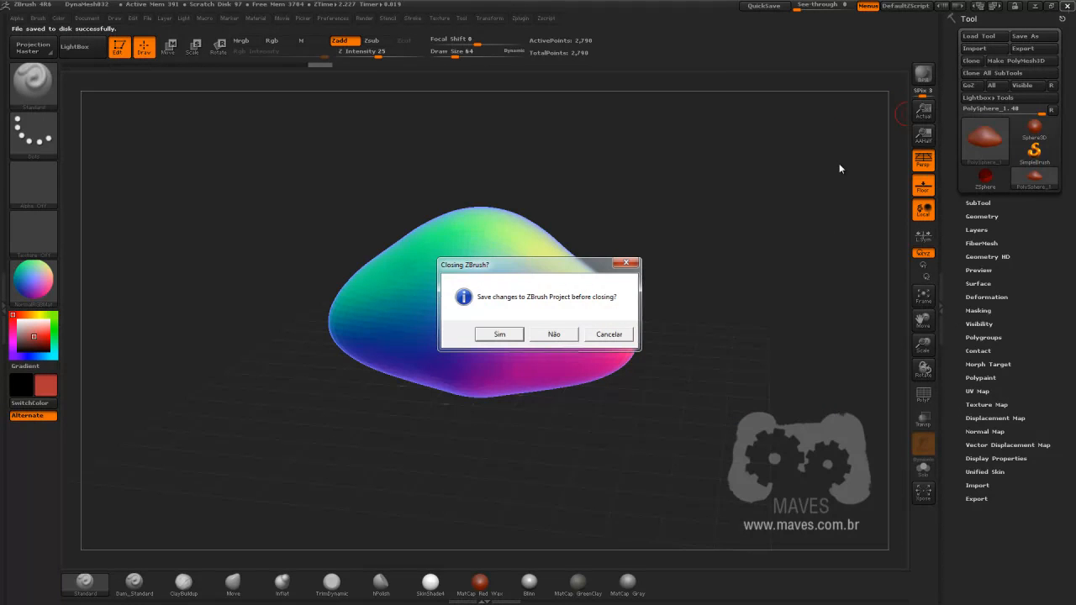
{"action": "left_click", "coordinate": [554, 336]}
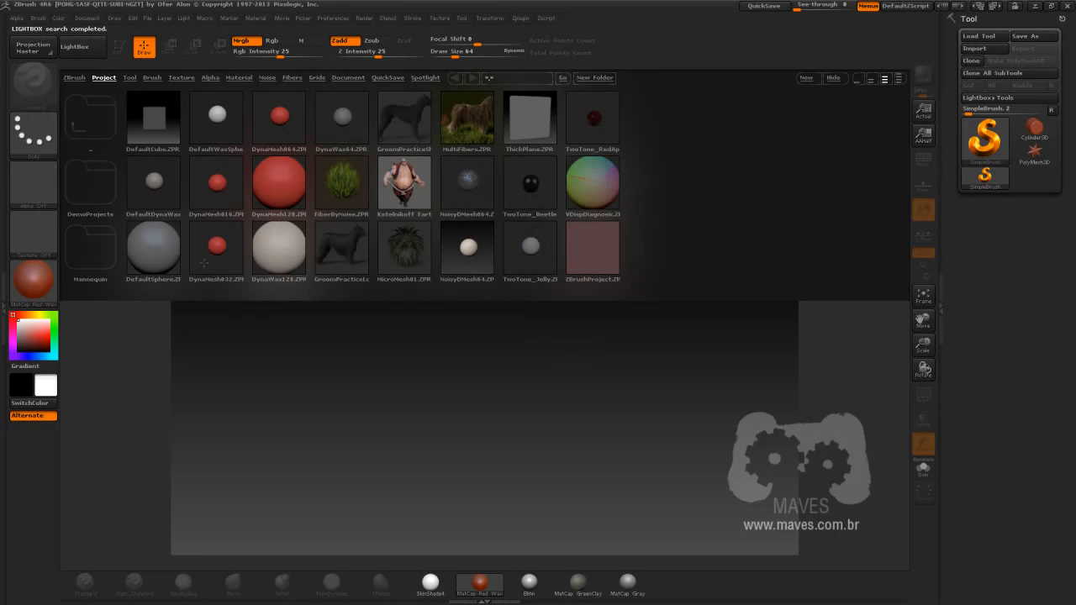
{"action": "double_click", "coordinate": [217, 253]}
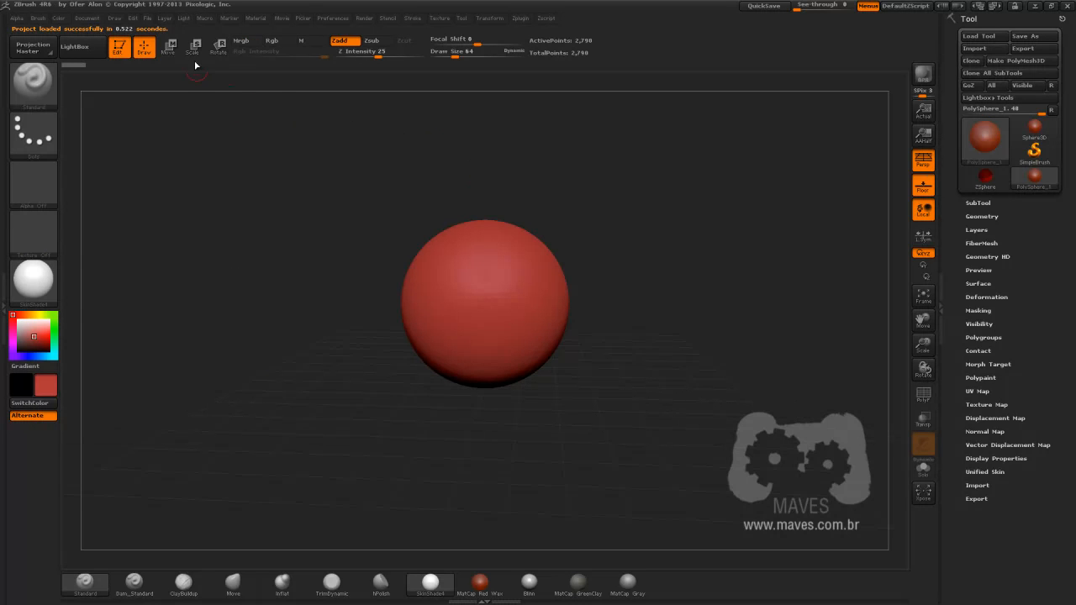
- Load the saved PolySphere_1.ZTL tool into the sphere project
{"action": "left_click", "coordinate": [184, 18]}
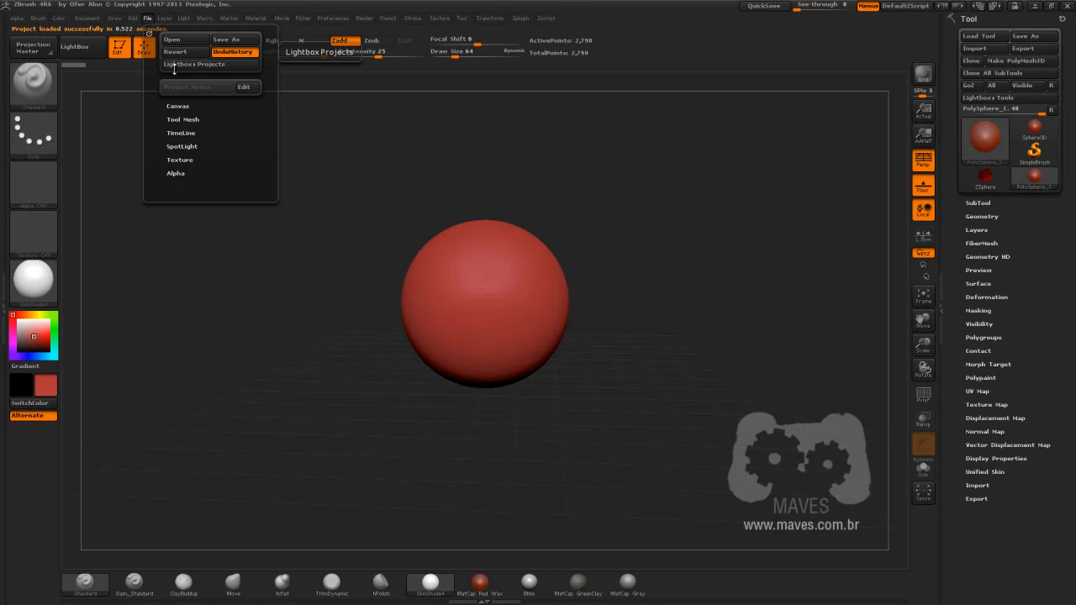
{"action": "left_click", "coordinate": [978, 38]}
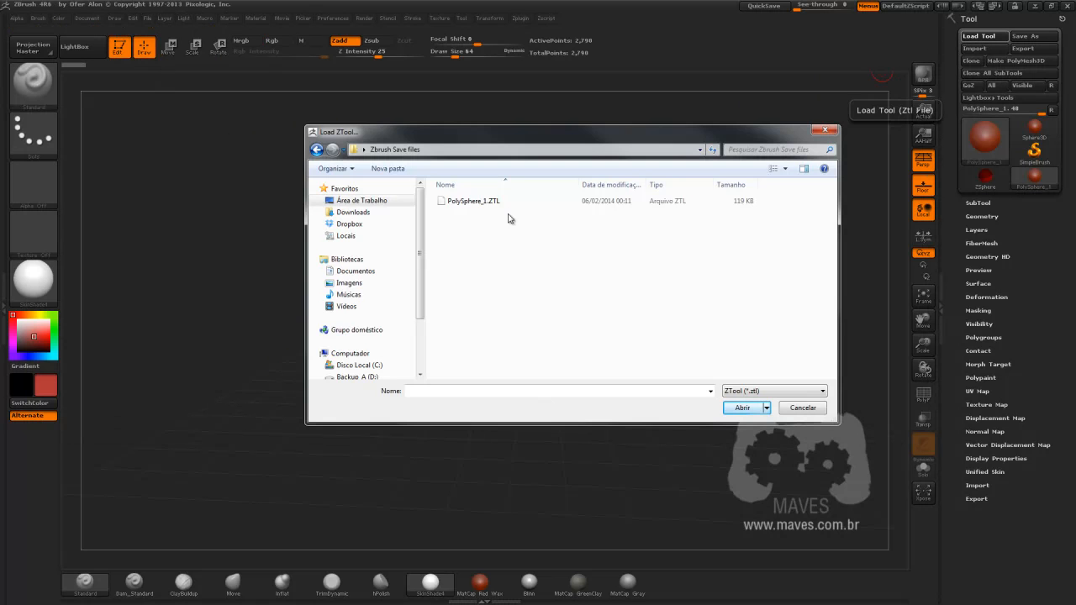
{"action": "left_click", "coordinate": [480, 203]}
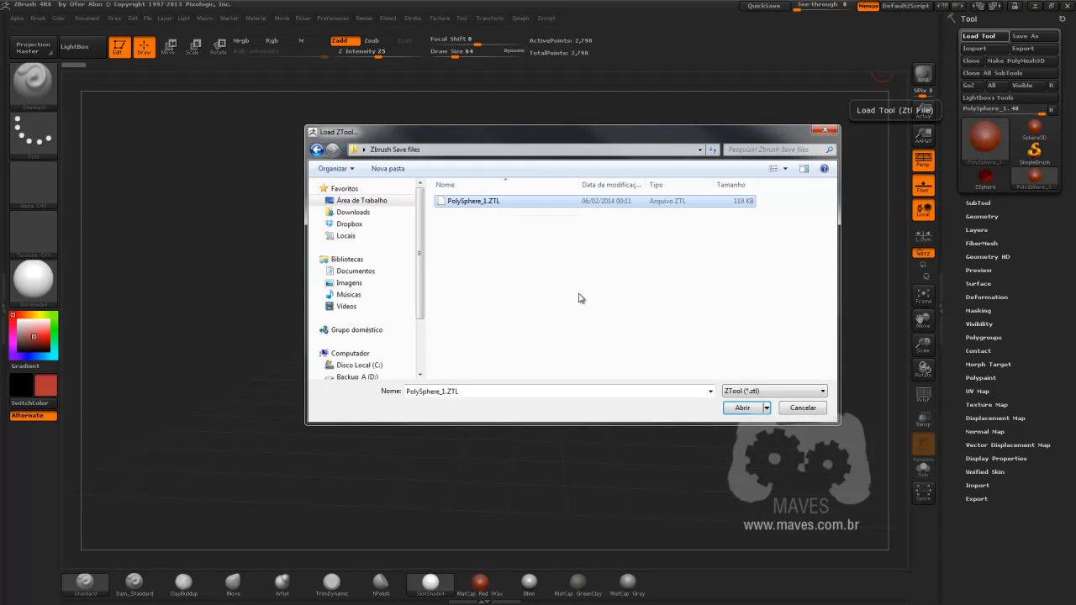
{"action": "left_click", "coordinate": [745, 408]}
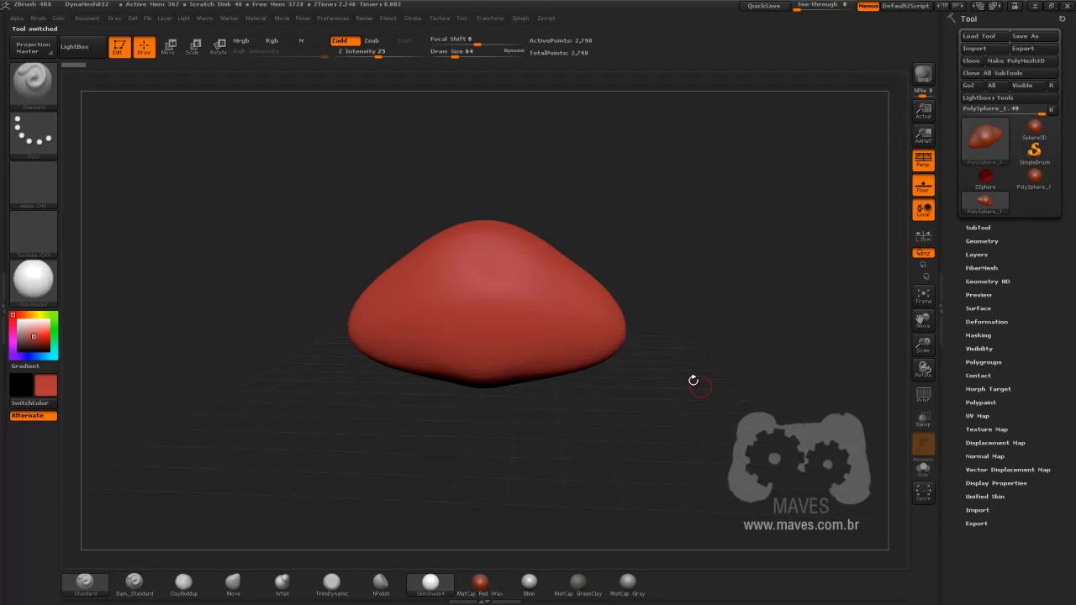
- Examine the loaded tool's shape, undo history, render properties and draw settings
{"action": "mouse_move", "coordinate": [678, 351]}
{"action": "left_mouse_down"}
{"action": "mouse_move", "coordinate": [672, 375]}
{"action": "mouse_move", "coordinate": [684, 382]}
{"action": "left_mouse_up"}
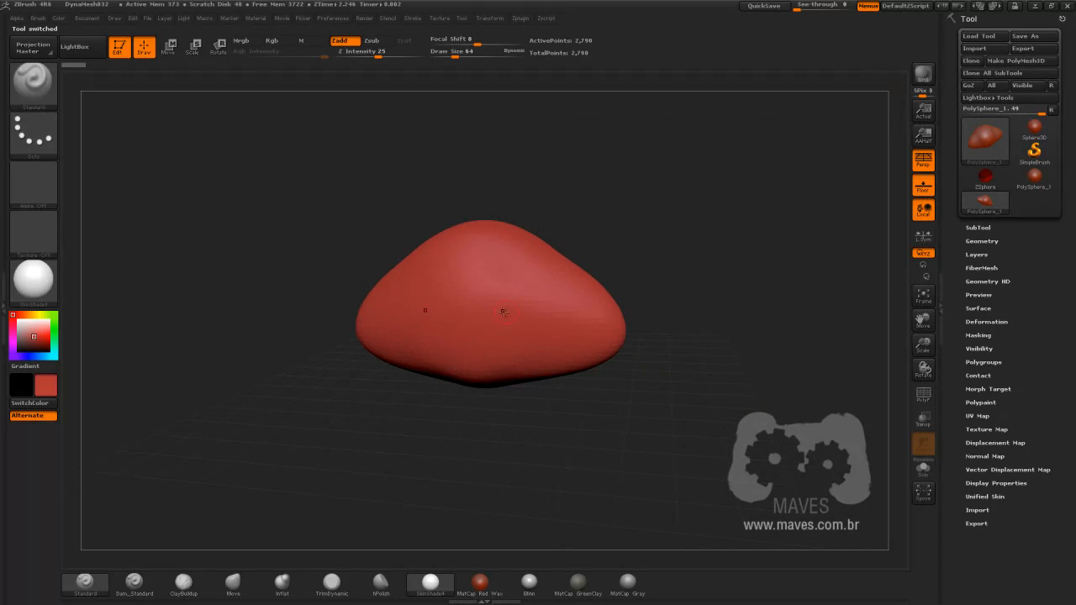
{"action": "left_click", "coordinate": [364, 18]}
{"action": "left_click", "coordinate": [394, 96]}
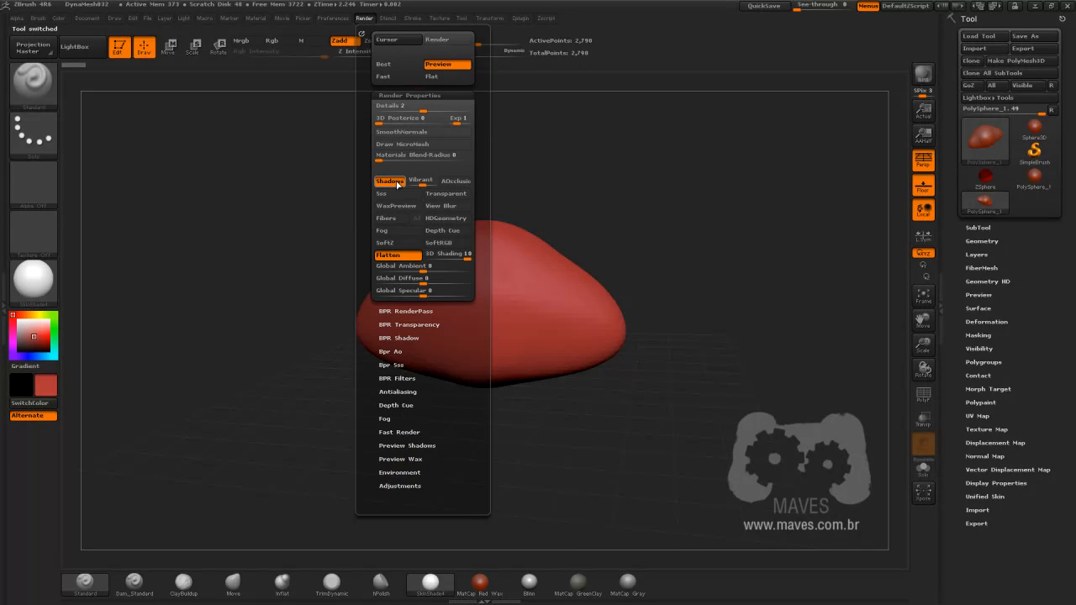
{"action": "left_click", "coordinate": [114, 18]}
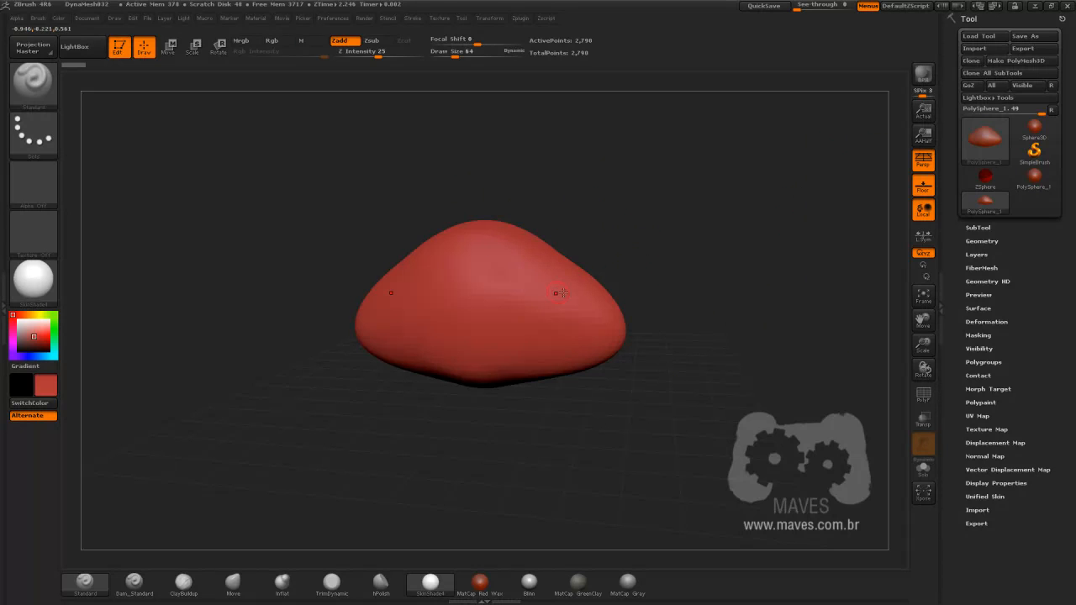
{"action": "mouse_move", "coordinate": [983, 141]}
{"action": "left_click_drag", "start_coordinate": [602, 257], "coordinate": [612, 256]}
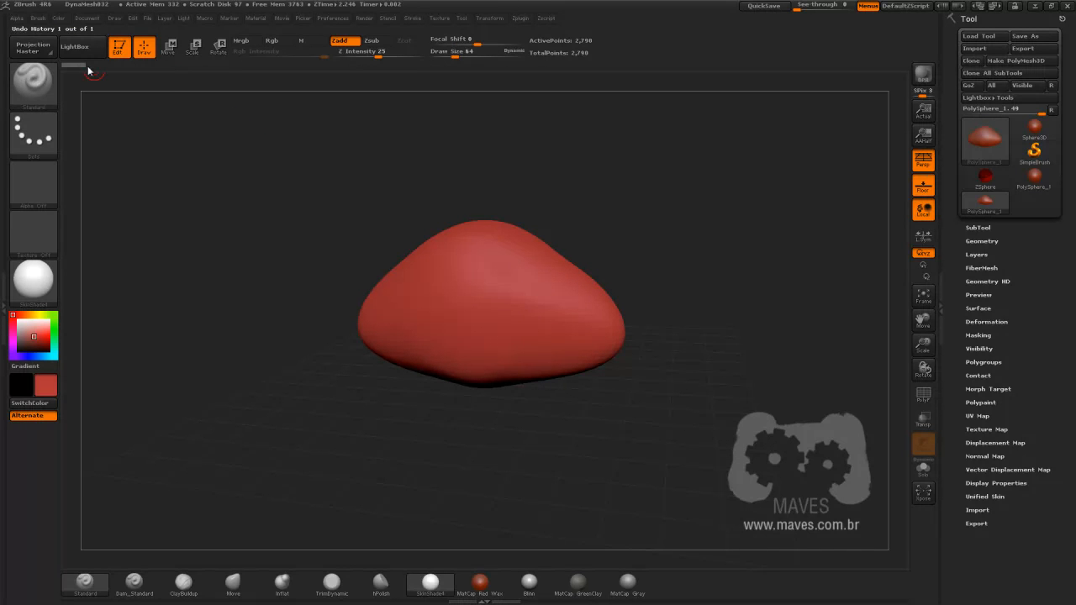
{"action": "left_click_drag", "start_coordinate": [643, 268], "coordinate": [651, 268]}
{"action": "left_click_drag", "start_coordinate": [676, 333], "coordinate": [674, 271]}
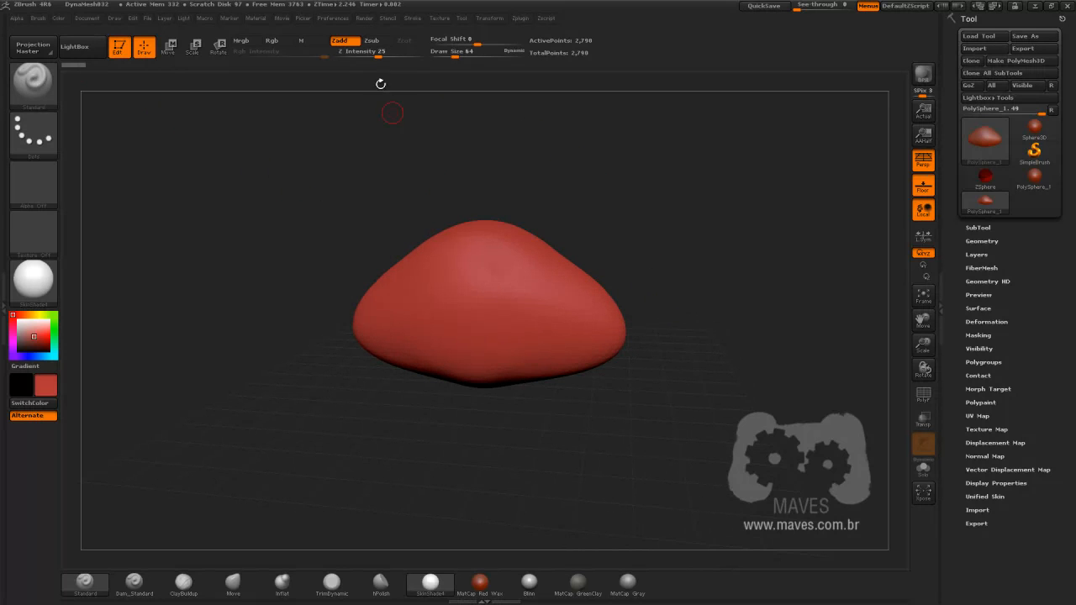
{"action": "left_click", "coordinate": [114, 18]}
- Using the Move brush at draw sizes 257 and 842, pull the model's top up, reshape its sides and pull the underside down
{"action": "left_click", "coordinate": [233, 581]}
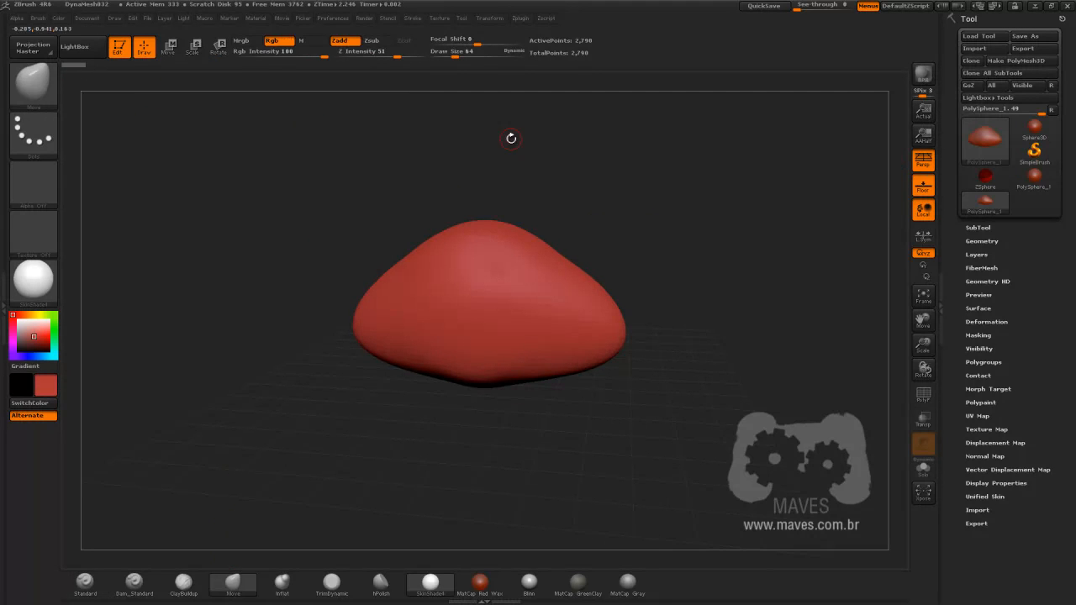
{"action": "left_click_drag", "start_coordinate": [455, 55], "coordinate": [477, 54]}
{"action": "left_click_drag", "start_coordinate": [485, 222], "coordinate": [488, 192]}
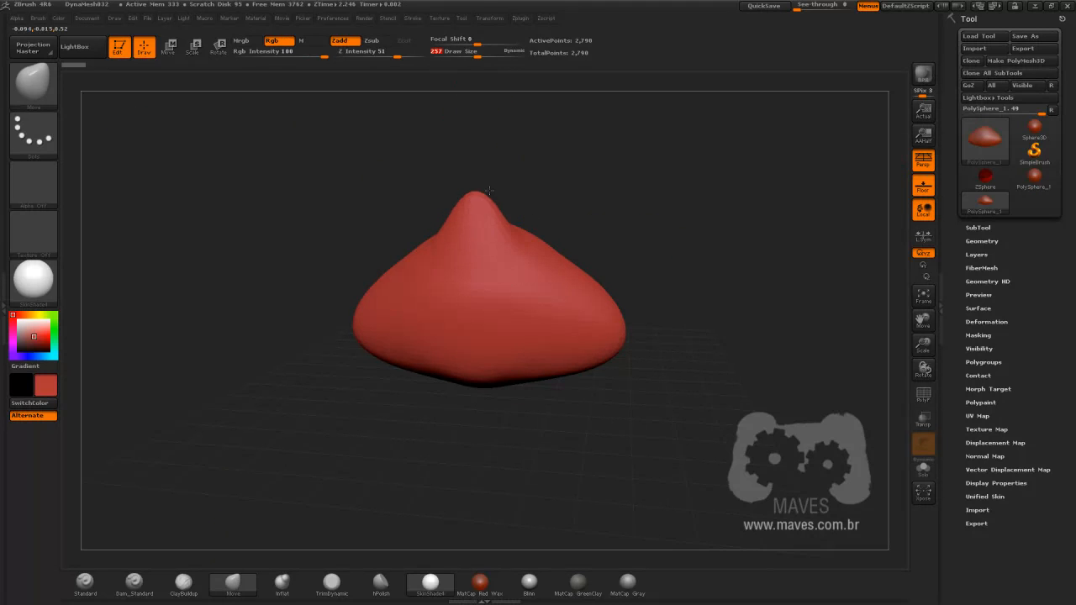
{"action": "mouse_move", "coordinate": [526, 260]}
{"action": "left_mouse_down"}
{"action": "mouse_move", "coordinate": [519, 207]}
{"action": "mouse_move", "coordinate": [484, 200]}
{"action": "mouse_move", "coordinate": [483, 178]}
{"action": "left_mouse_up"}
{"action": "mouse_move", "coordinate": [623, 330]}
{"action": "left_mouse_down"}
{"action": "mouse_move", "coordinate": [648, 336]}
{"action": "mouse_move", "coordinate": [599, 323]}
{"action": "left_mouse_up"}
{"action": "left_click_drag", "start_coordinate": [476, 56], "coordinate": [512, 56]}
{"action": "left_click_drag", "start_coordinate": [490, 372], "coordinate": [493, 458]}
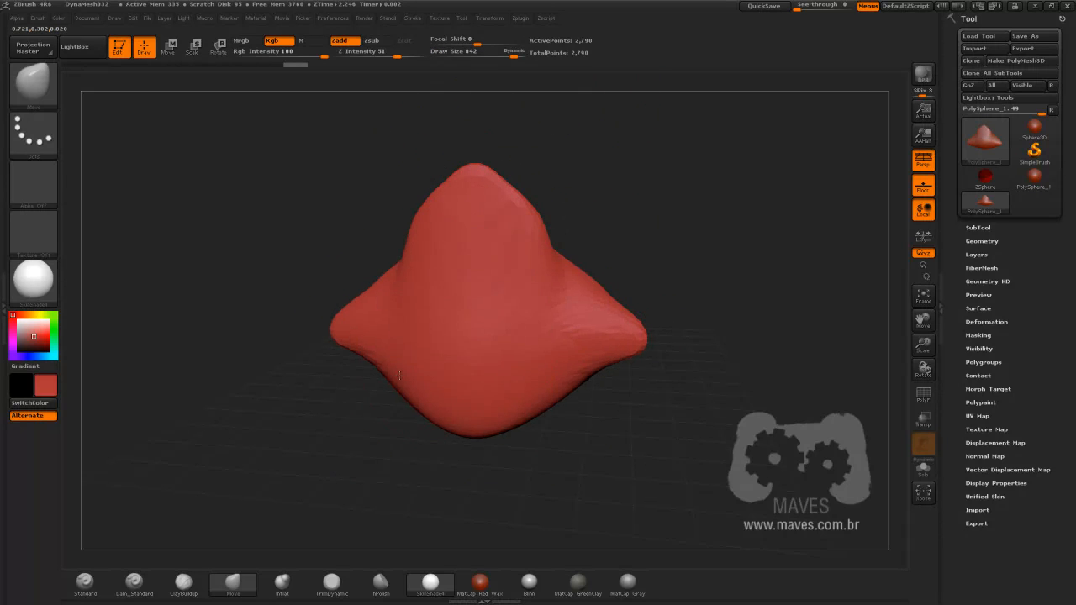
- Pull and smooth the model's lower half into a wide rounded cone with the Move brush and reduce the draw size to 165
{"action": "left_click_drag", "start_coordinate": [412, 351], "coordinate": [384, 387]}
{"action": "mouse_move", "coordinate": [435, 315]}
{"action": "left_mouse_down", "text": "shift"}
{"action": "mouse_move", "coordinate": [428, 301]}
{"action": "mouse_move", "coordinate": [510, 294]}
{"action": "mouse_move", "coordinate": [574, 316]}
{"action": "mouse_move", "coordinate": [589, 337]}
{"action": "left_mouse_up", "text": "shift"}
{"action": "left_click_drag", "start_coordinate": [579, 389], "coordinate": [599, 410]}
{"action": "mouse_move", "coordinate": [558, 281]}
{"action": "left_mouse_down"}
{"action": "mouse_move", "coordinate": [588, 264]}
{"action": "mouse_move", "coordinate": [528, 314]}
{"action": "mouse_move", "coordinate": [468, 327]}
{"action": "mouse_move", "coordinate": [521, 339]}
{"action": "left_mouse_up"}
{"action": "left_click", "coordinate": [469, 53]}
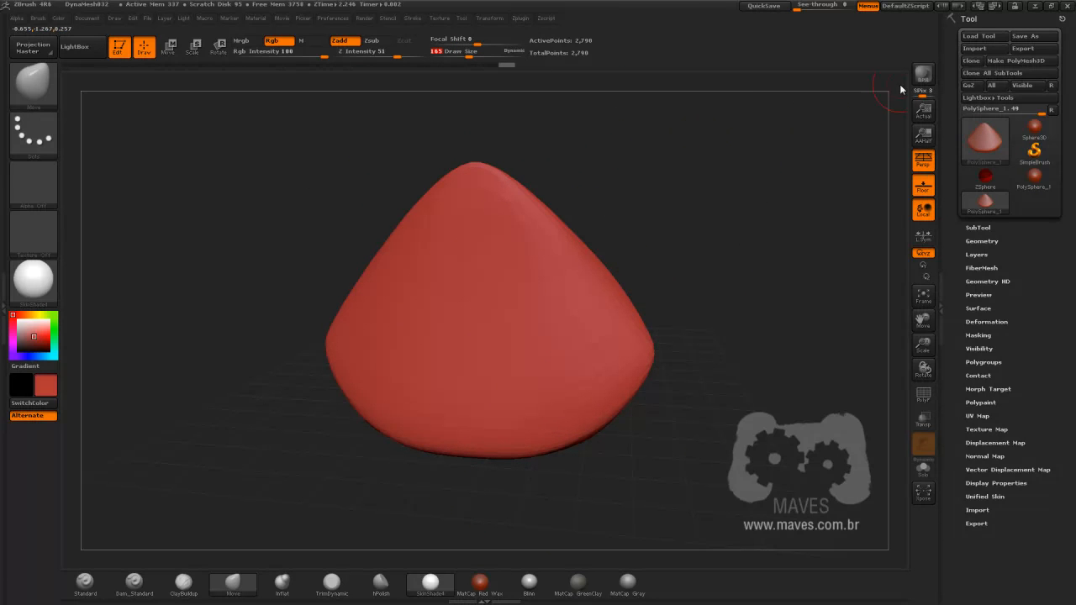
- Save the reshaped tool over the existing PolySphere_1.ZTL file in the Zbrush Save files folder
{"action": "left_click", "coordinate": [1026, 37]}
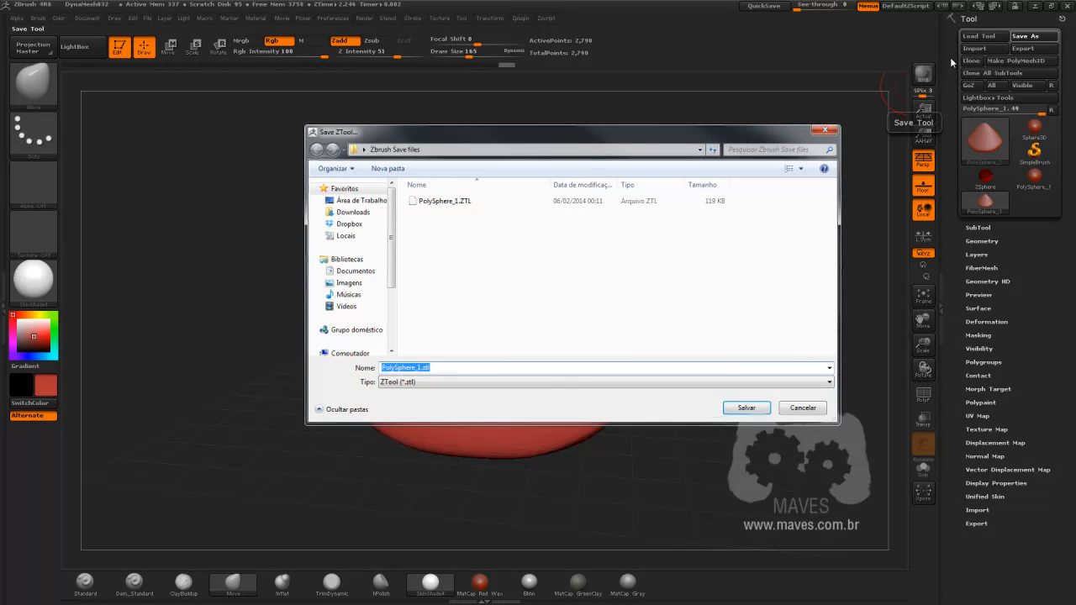
{"action": "left_click", "coordinate": [444, 201]}
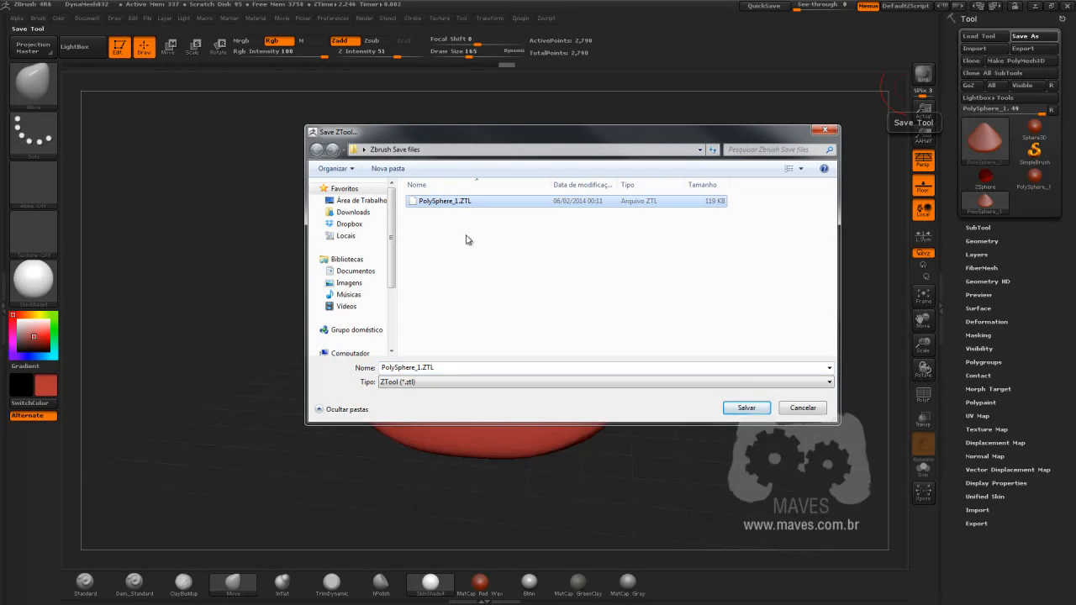
{"action": "left_click", "coordinate": [747, 408]}
{"action": "left_click", "coordinate": [584, 301]}
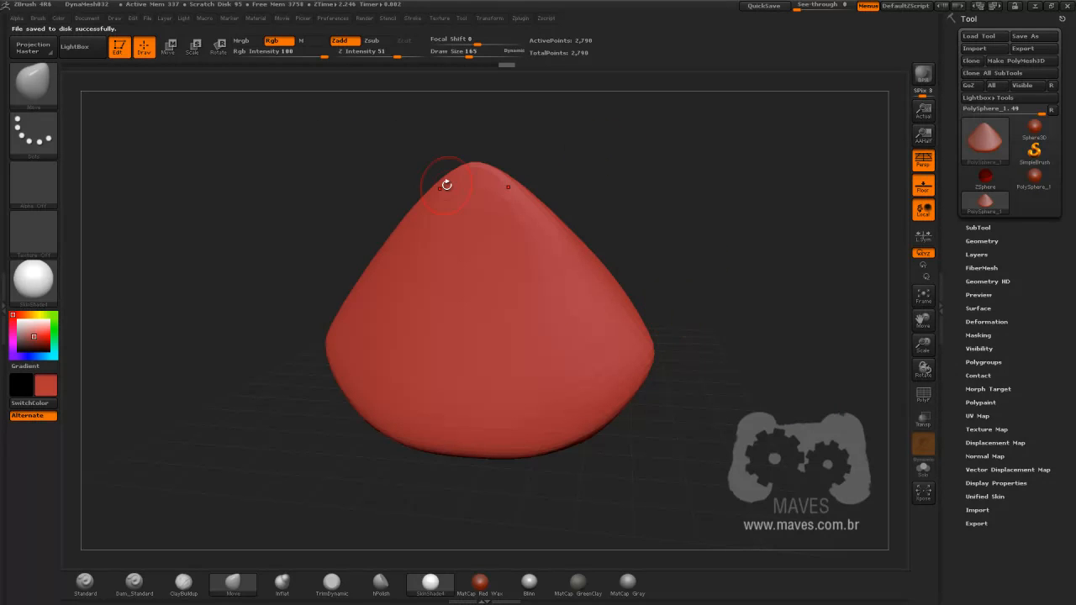
- Open the saved DynaMesh032.ZPR project without saving the current one and inspect its render properties
{"action": "left_click", "coordinate": [146, 18]}
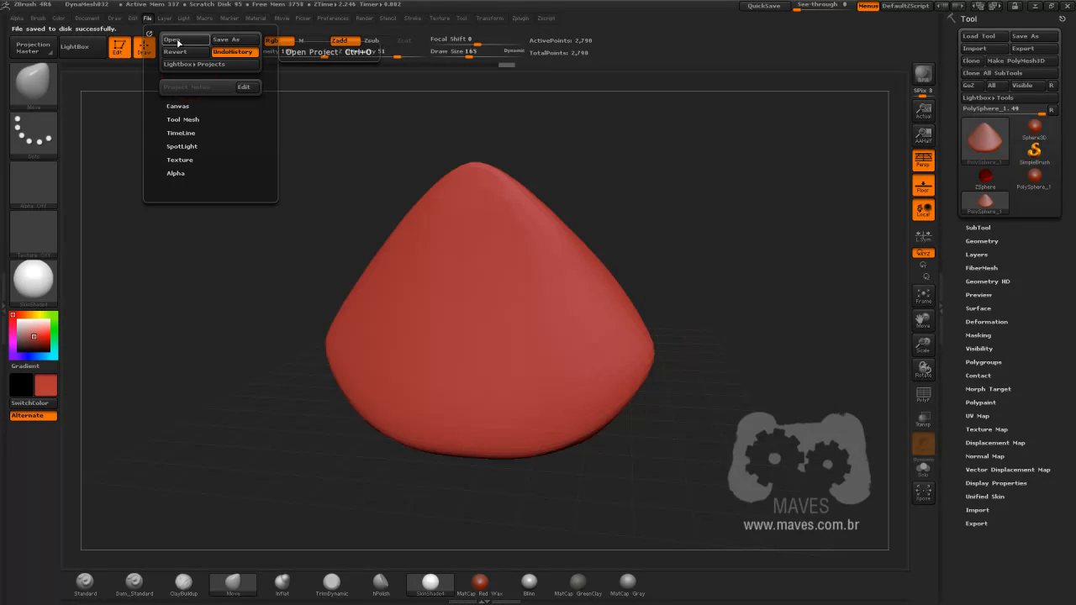
{"action": "left_click", "coordinate": [178, 42]}
{"action": "left_click", "coordinate": [573, 334]}
{"action": "left_click", "coordinate": [486, 204]}
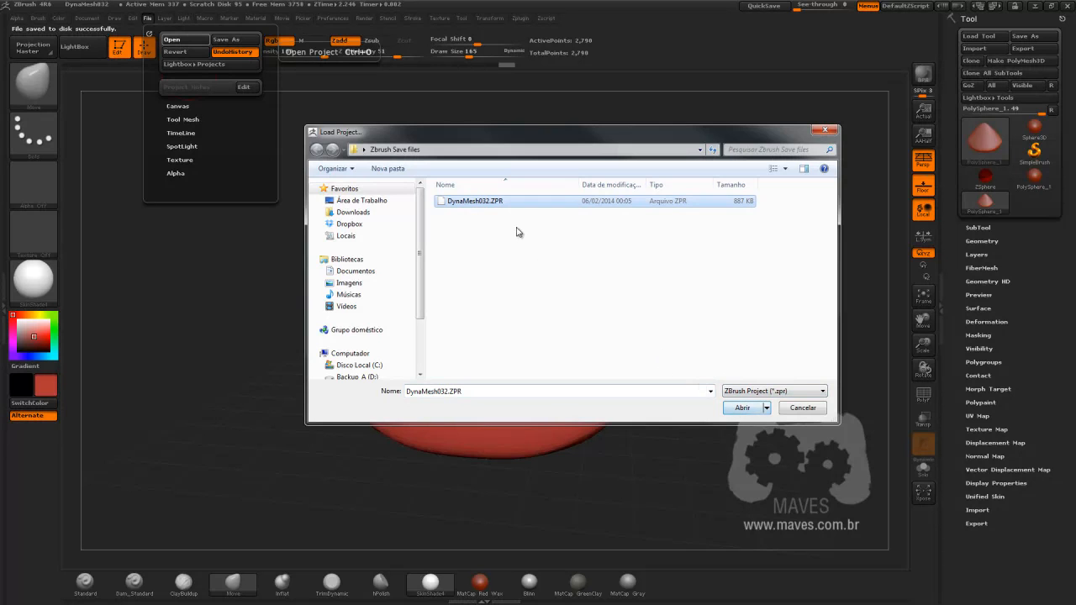
{"action": "left_click", "coordinate": [739, 409]}
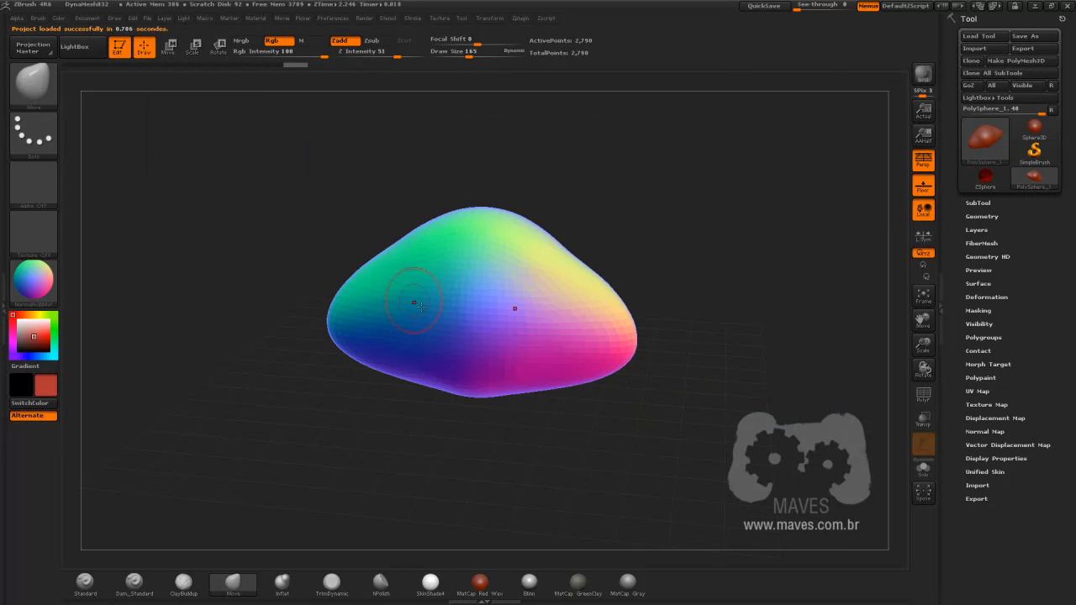
{"action": "left_click", "coordinate": [414, 19]}
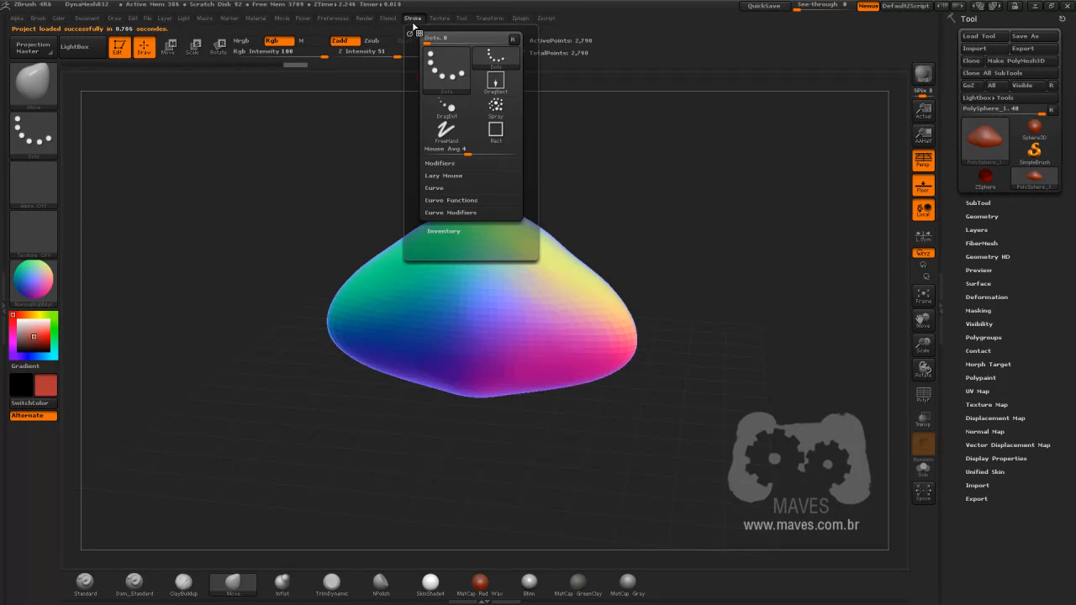
{"action": "left_click", "coordinate": [363, 18]}
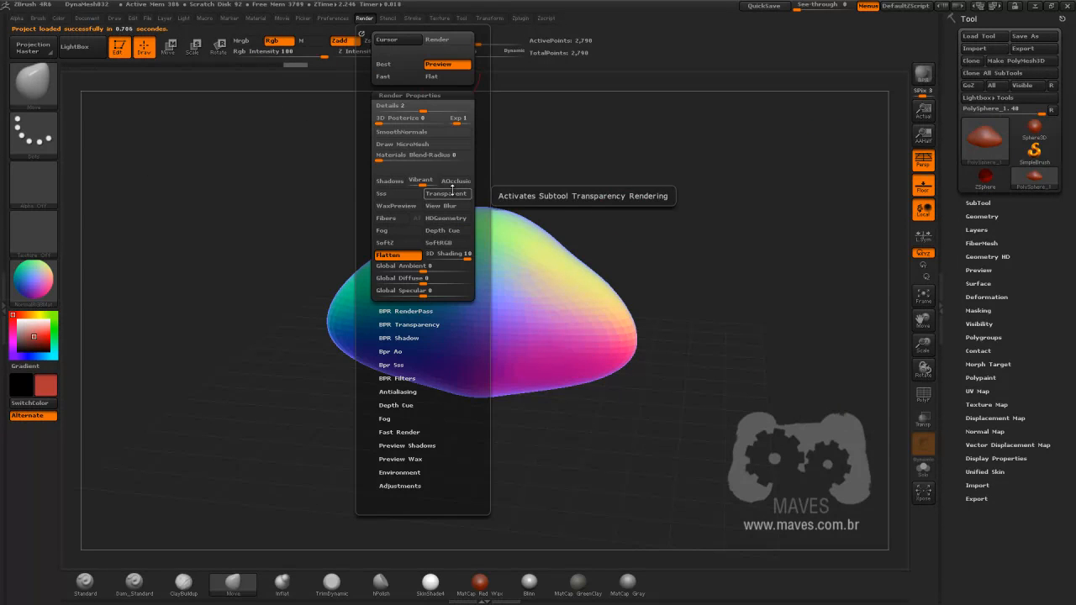
- Load the PolySphere_1.ZTL tool into the open project and inspect its shape from a slightly different angle
{"action": "left_click", "coordinate": [989, 37]}
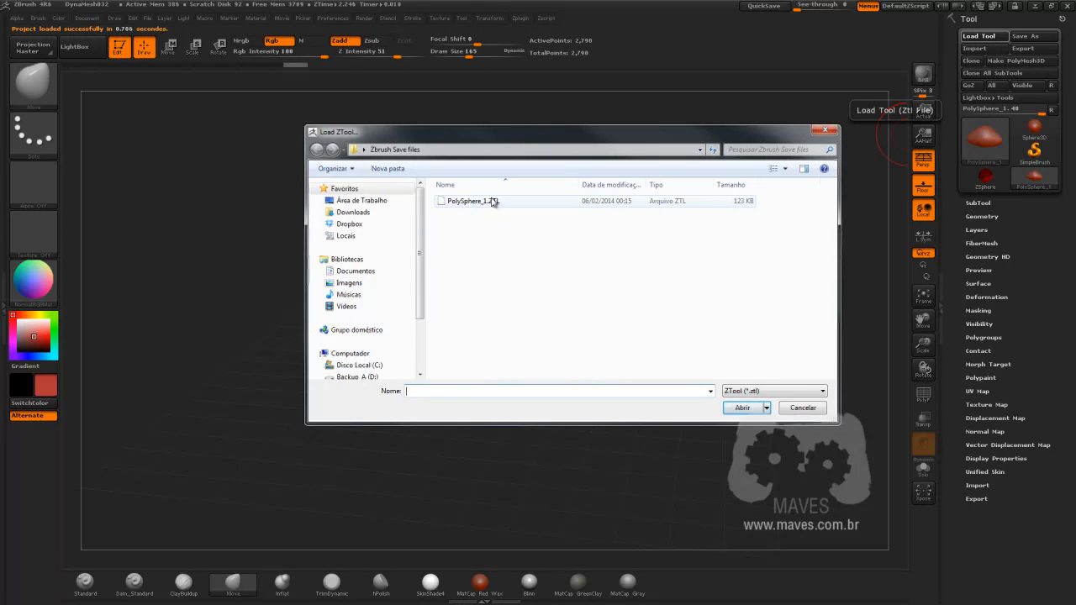
{"action": "left_click", "coordinate": [492, 201]}
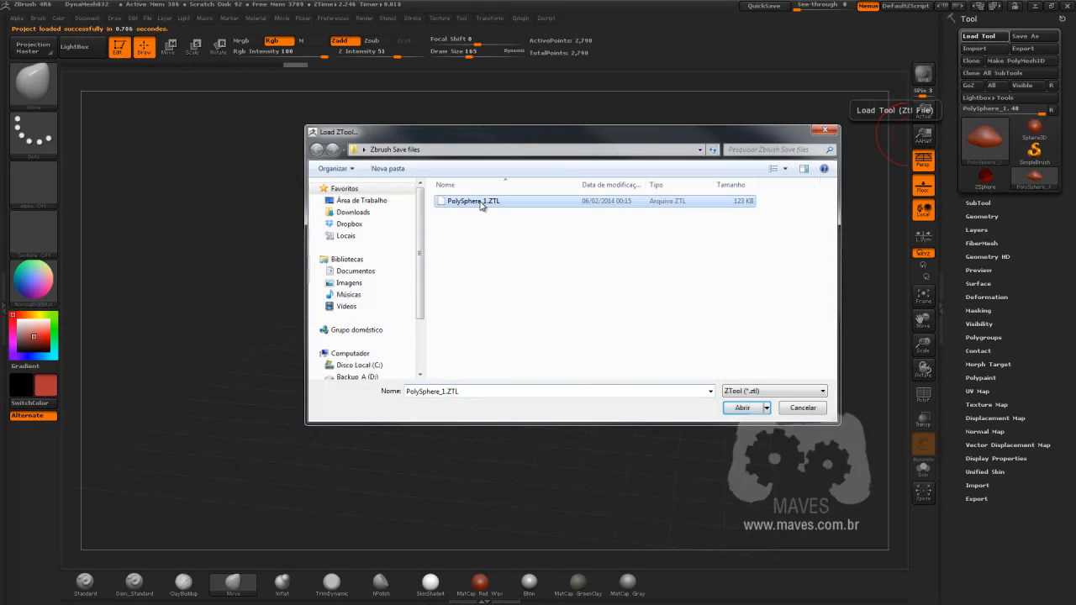
{"action": "left_click", "coordinate": [742, 408]}
{"action": "left_click_drag", "start_coordinate": [743, 400], "coordinate": [706, 357]}
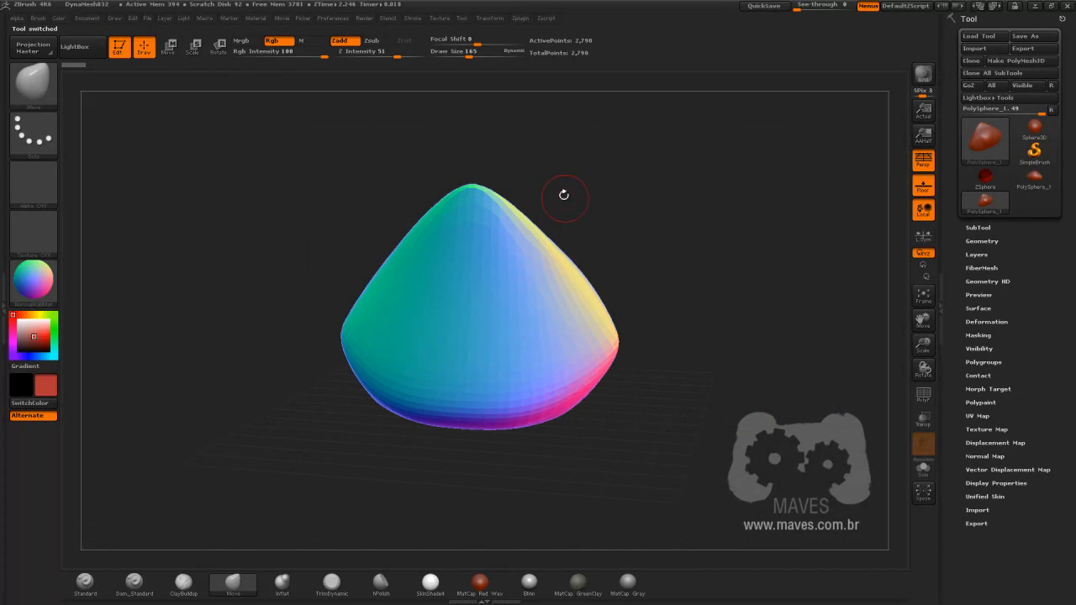
{"action": "mouse_move", "coordinate": [661, 258]}
{"action": "left_mouse_down"}
{"action": "mouse_move", "coordinate": [622, 262]}
{"action": "mouse_move", "coordinate": [675, 267]}
{"action": "mouse_move", "coordinate": [674, 257]}
{"action": "left_mouse_up"}
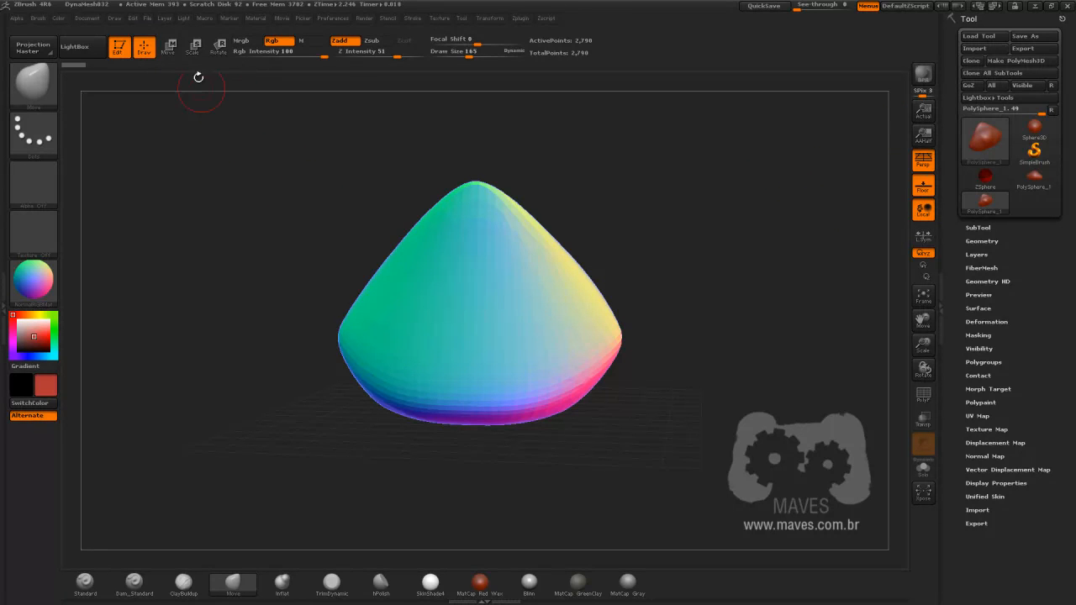
{"action": "left_click", "coordinate": [148, 18]}
{"action": "left_click_drag", "start_coordinate": [694, 345], "coordinate": [629, 355]}
{"action": "left_click_drag", "start_coordinate": [677, 319], "coordinate": [694, 295]}
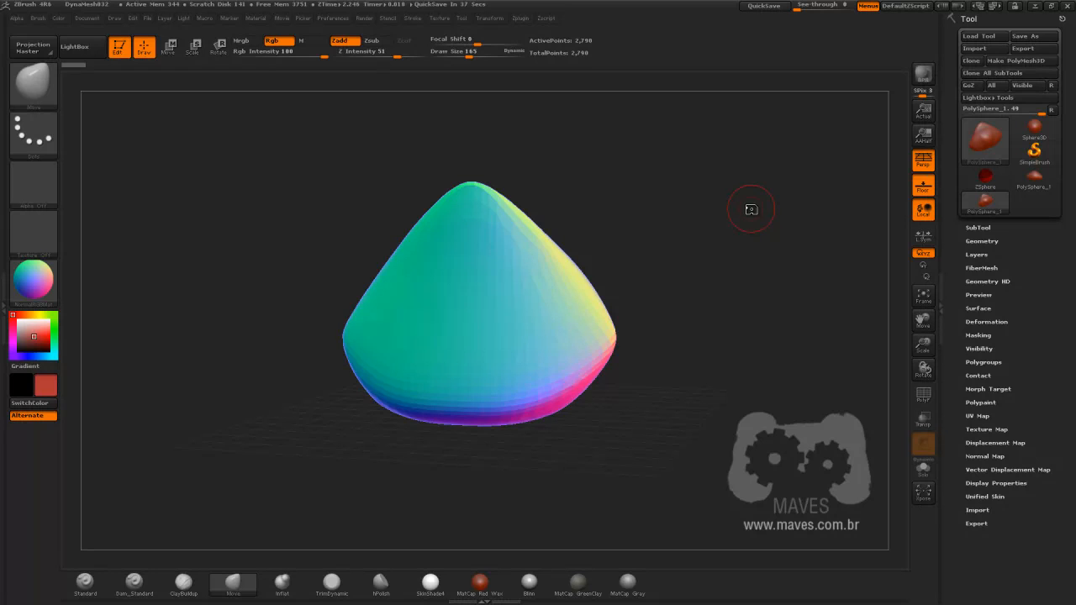
- Set the QuickSave maximum duration and rest duration to 600 minutes each and make a QuickSave of the project
{"action": "left_click", "coordinate": [334, 19]}
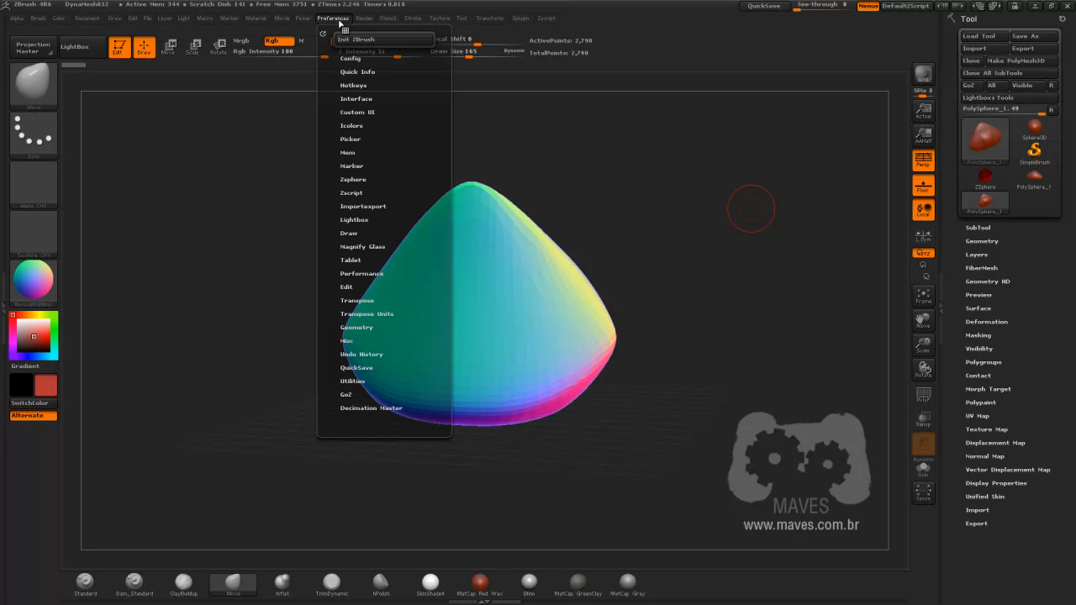
{"action": "left_click", "coordinate": [356, 368]}
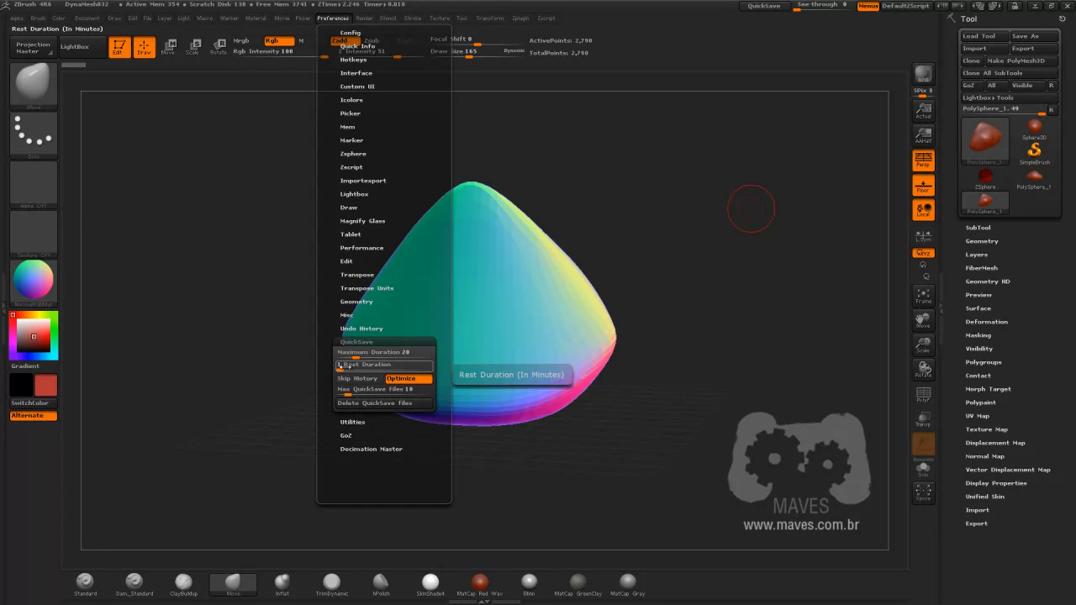
{"action": "left_click_drag", "start_coordinate": [347, 369], "coordinate": [442, 370]}
{"action": "left_click_drag", "start_coordinate": [354, 357], "coordinate": [431, 358]}
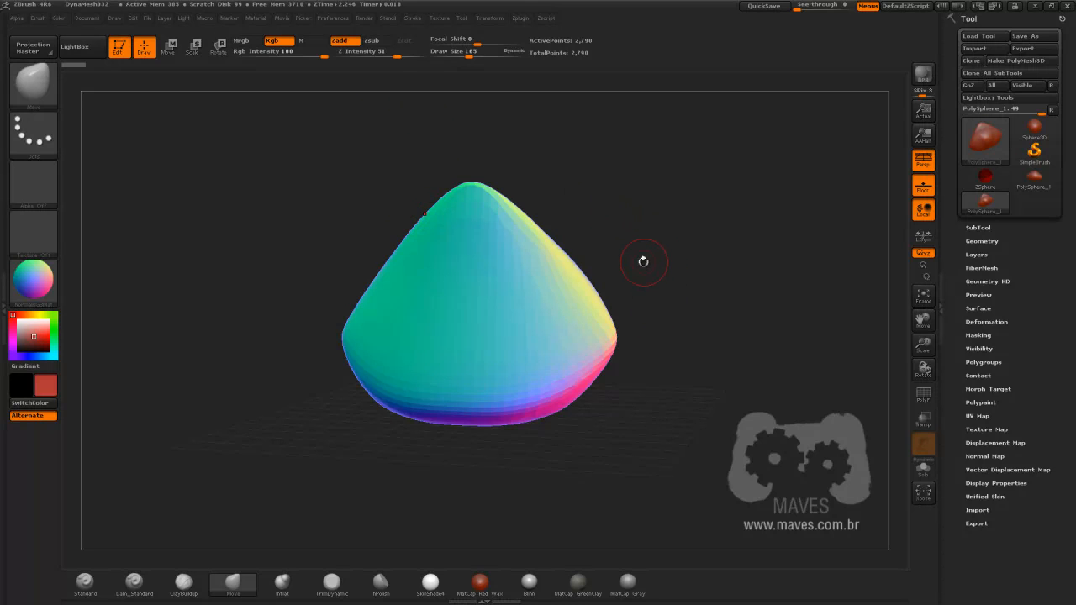
{"action": "left_click", "coordinate": [760, 7]}
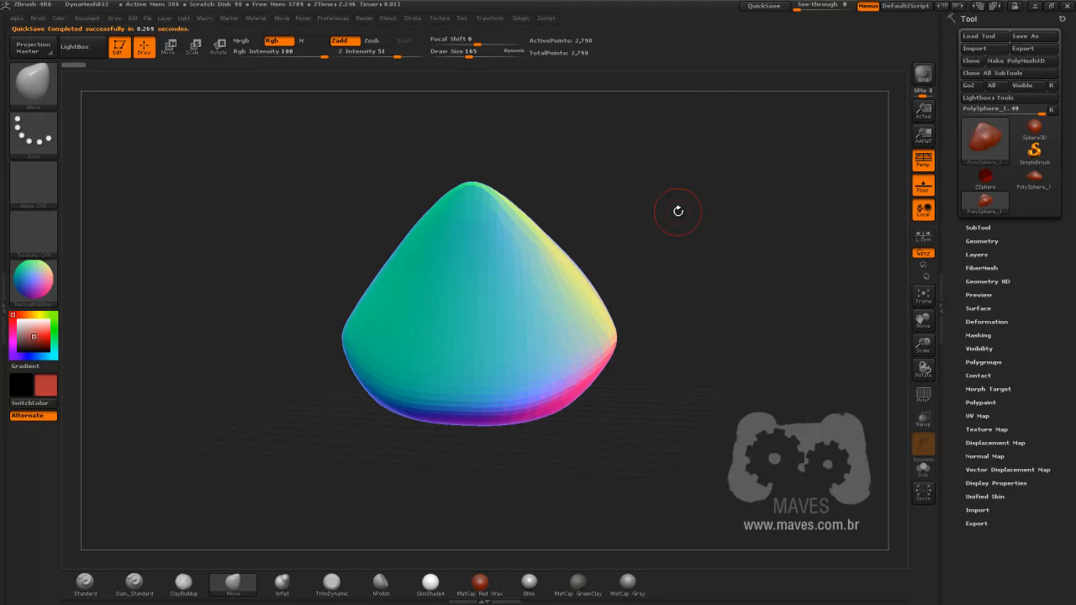
- Store the current preferences as the startup configuration and review the QuickSave settings again
{"action": "left_click", "coordinate": [333, 18]}
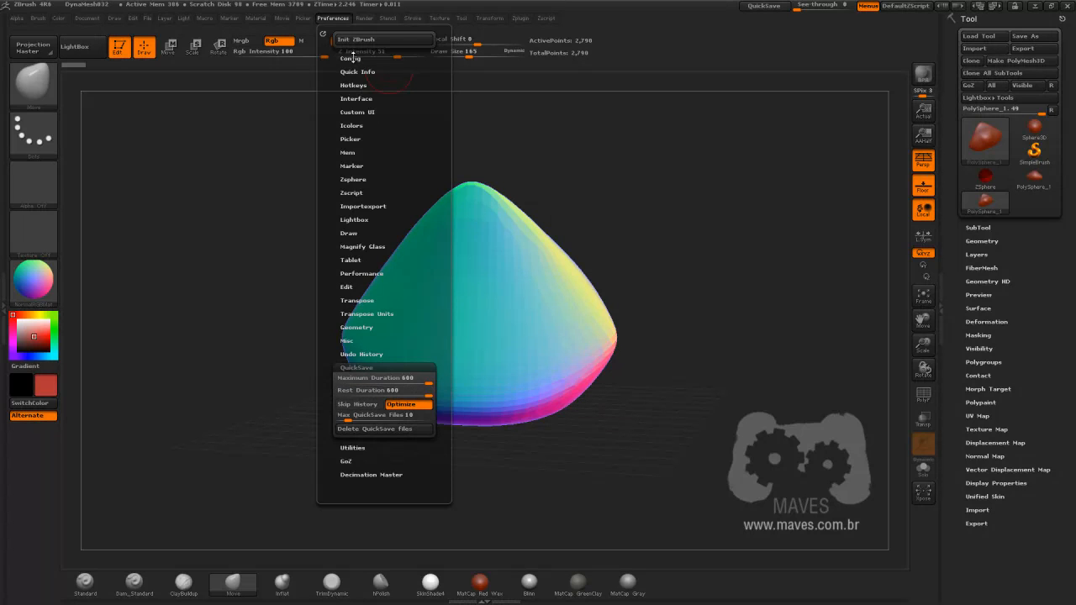
{"action": "left_click", "coordinate": [350, 59]}
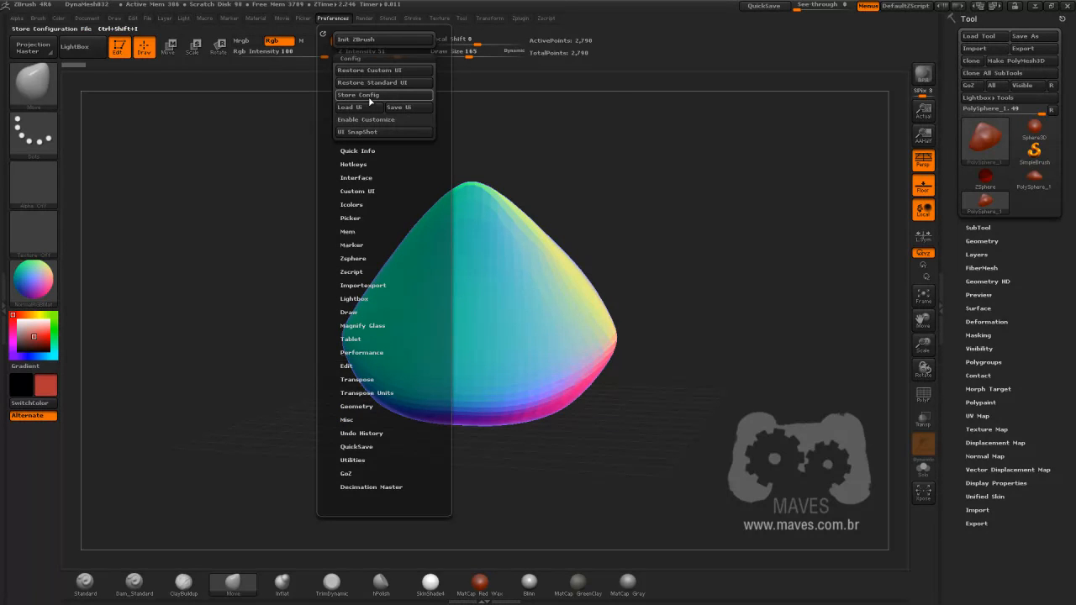
{"action": "left_click", "coordinate": [380, 97]}
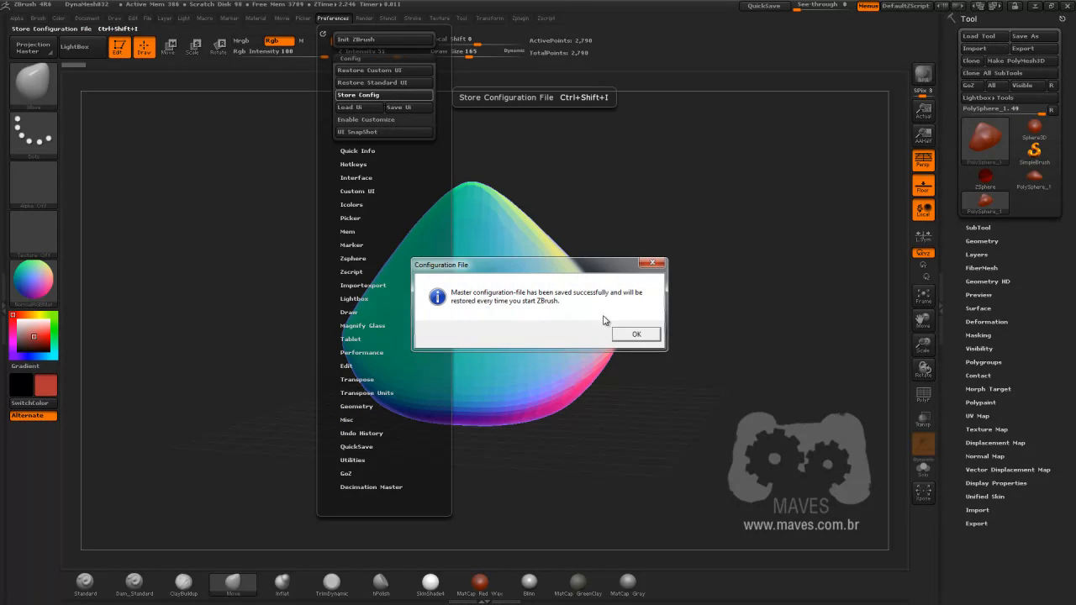
{"action": "left_click", "coordinate": [637, 334]}
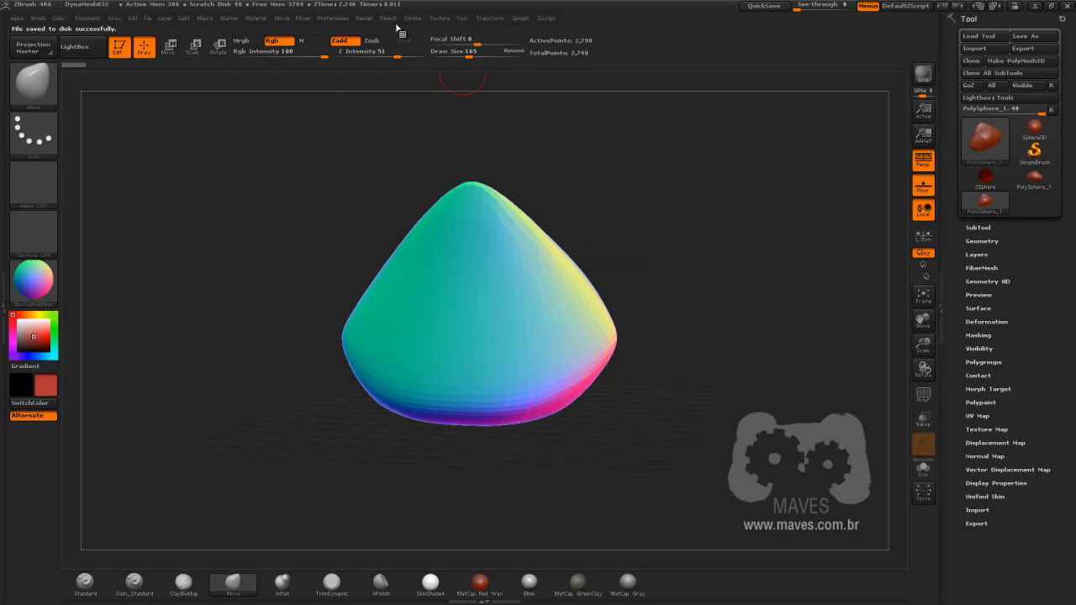
{"action": "left_click", "coordinate": [333, 18]}
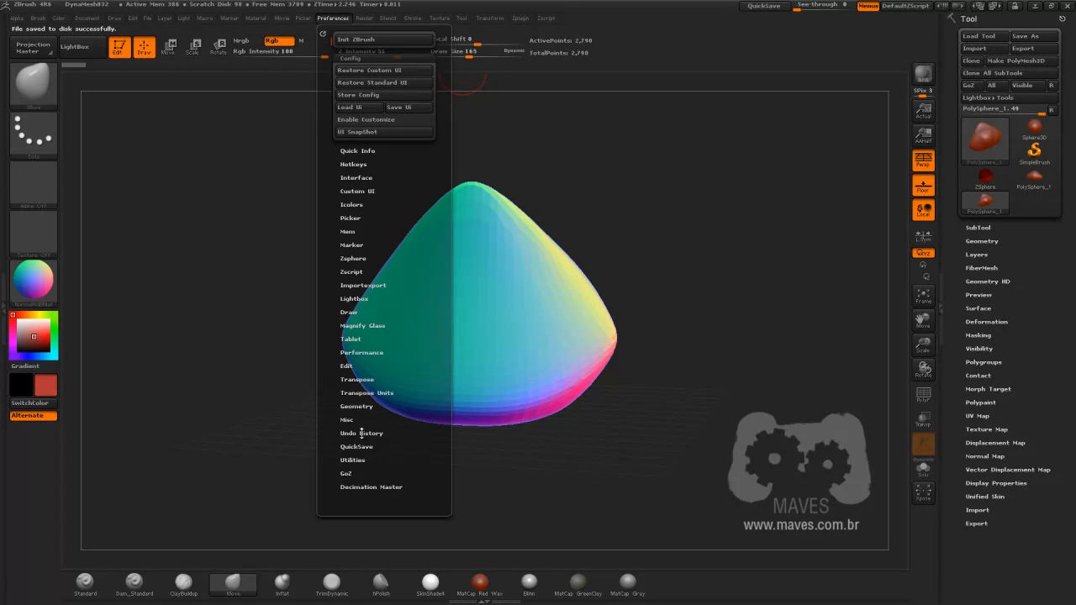
{"action": "left_click", "coordinate": [356, 446]}
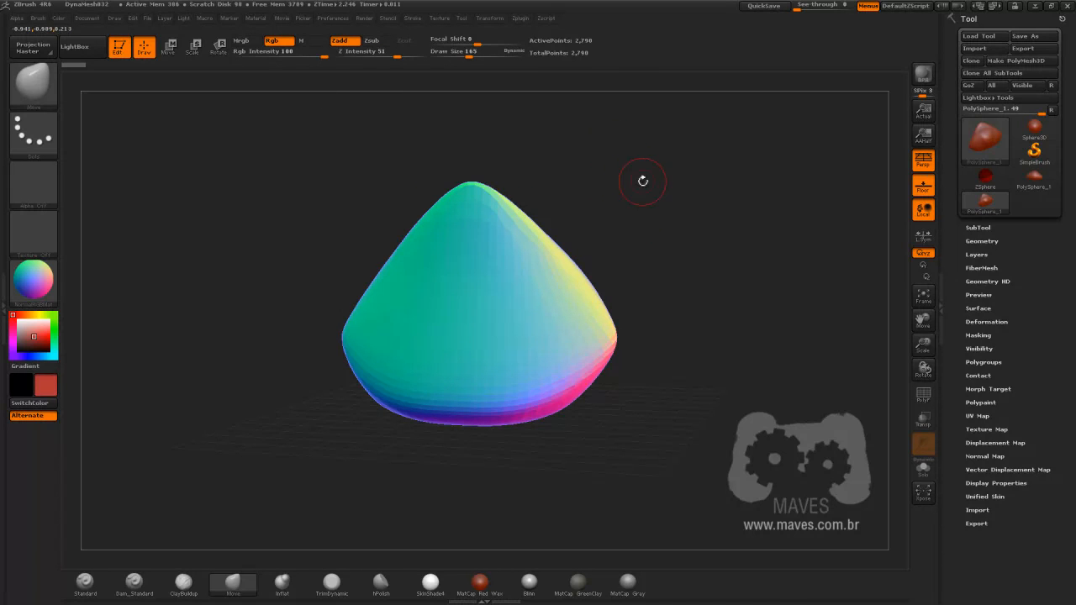
- Browse the QuickSave files in LightBox and select the cone-shaped model's file, QS_3143_UH.ZPR
{"action": "key", "text": "comma"}
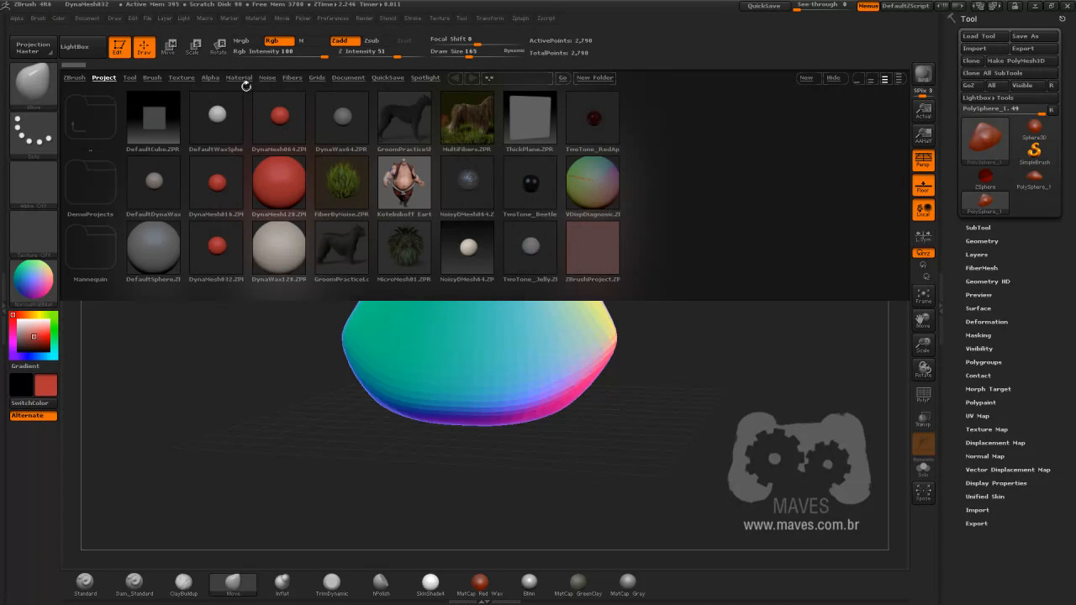
{"action": "left_click", "coordinate": [389, 78]}
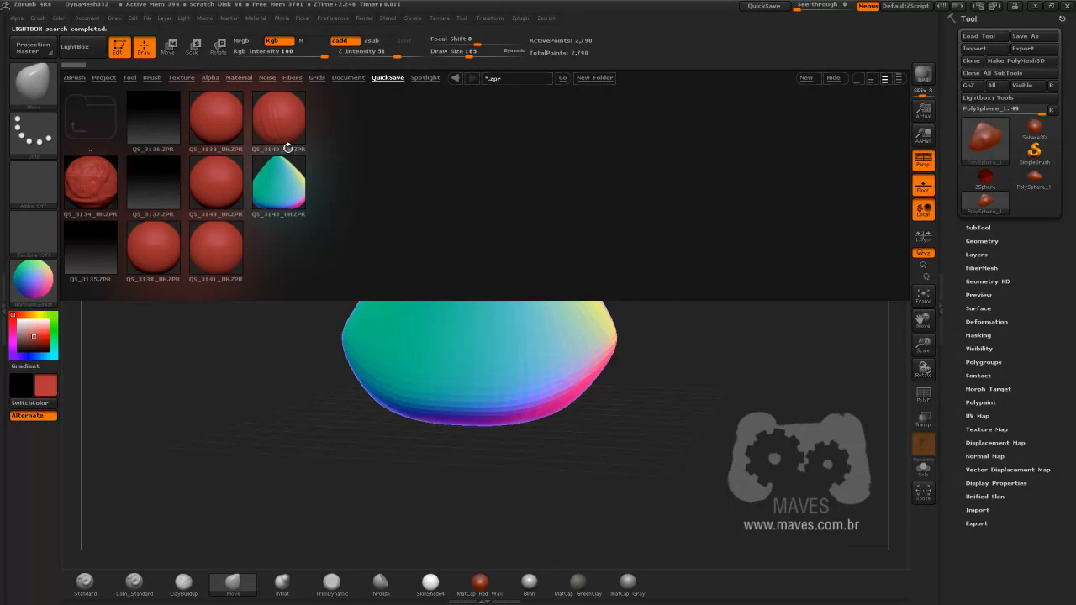
{"action": "left_click", "coordinate": [279, 188]}
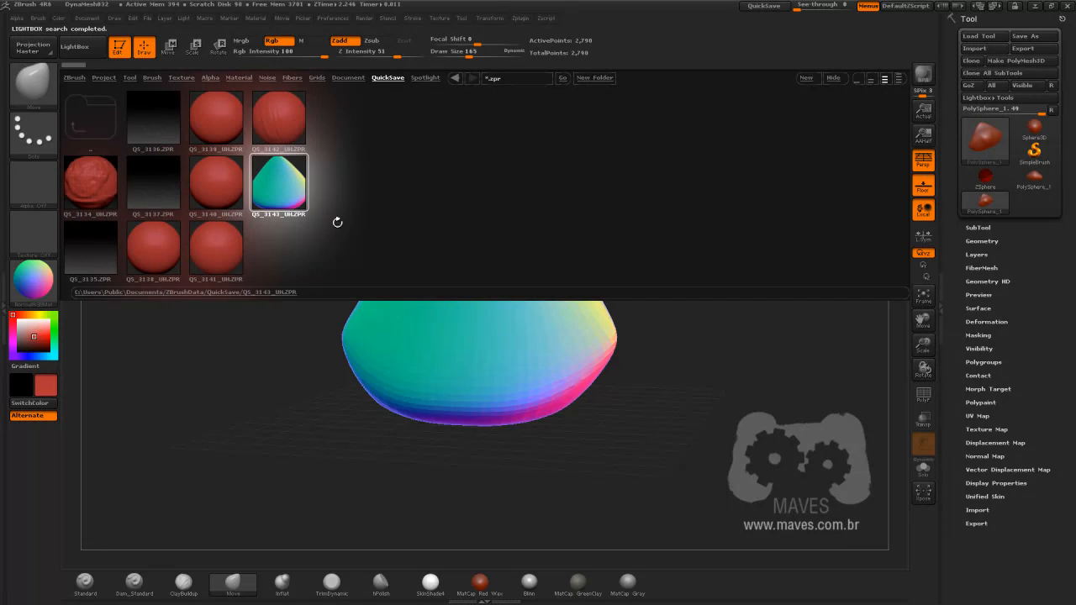